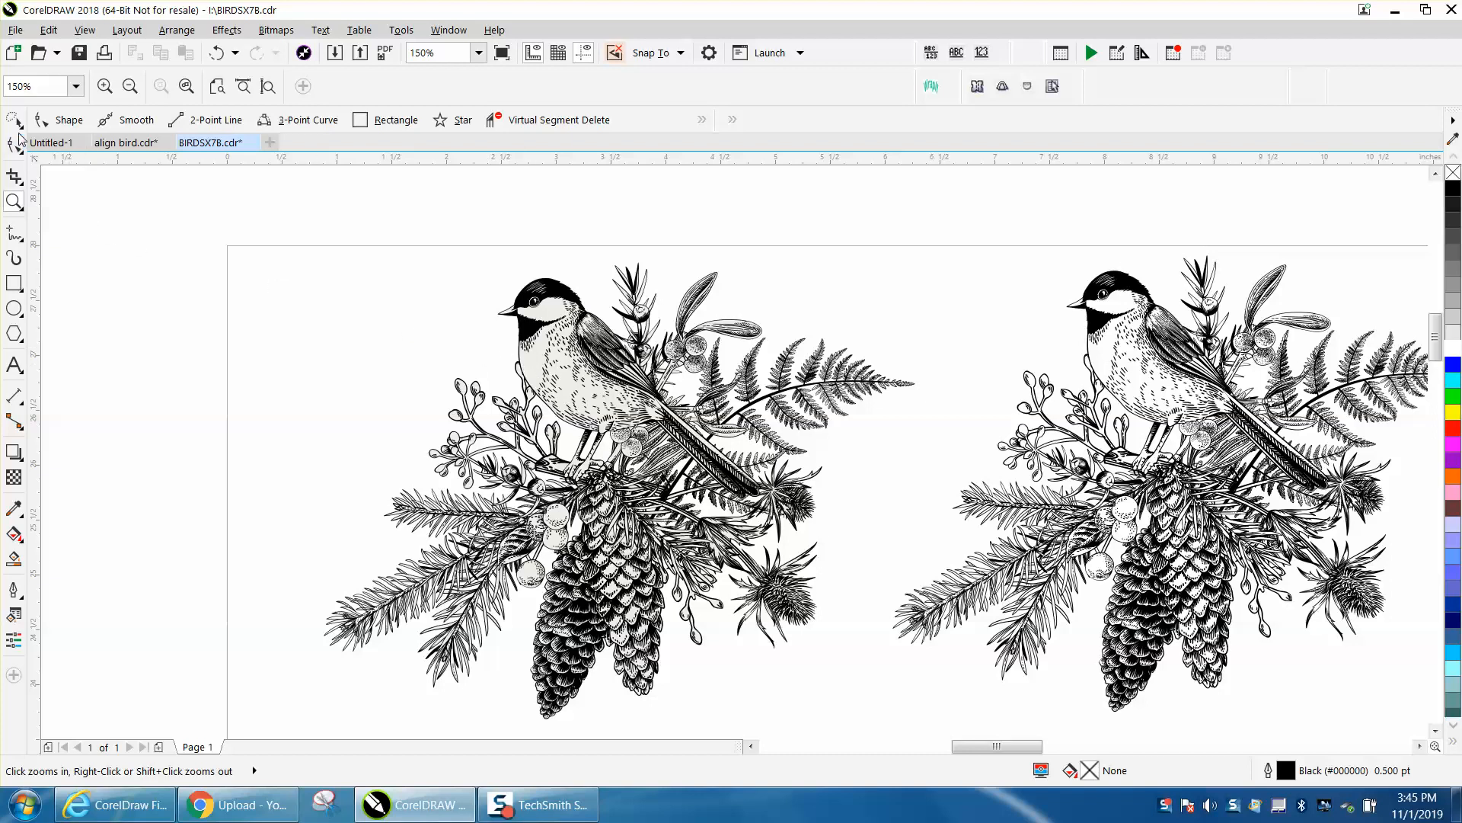
Step: Compare the two wood-engraving photos, examining the bird, ferns and pinecones in each at close range
{"action": "scroll", "coordinate": [152, 174], "scroll_direction": "down", "scroll_amount": 2}
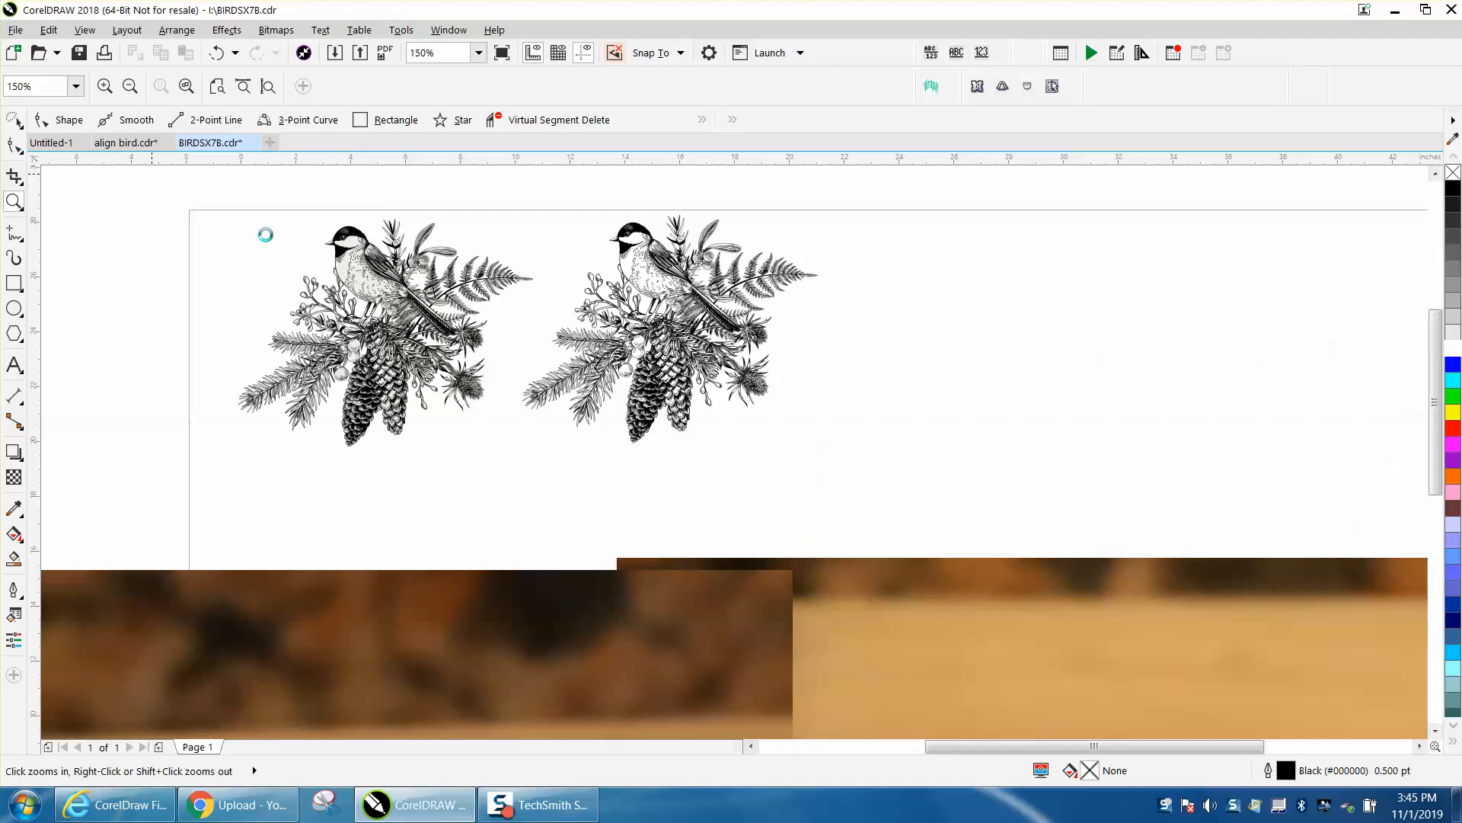
{"action": "scroll", "coordinate": [1324, 327], "scroll_direction": "up", "scroll_amount": 1}
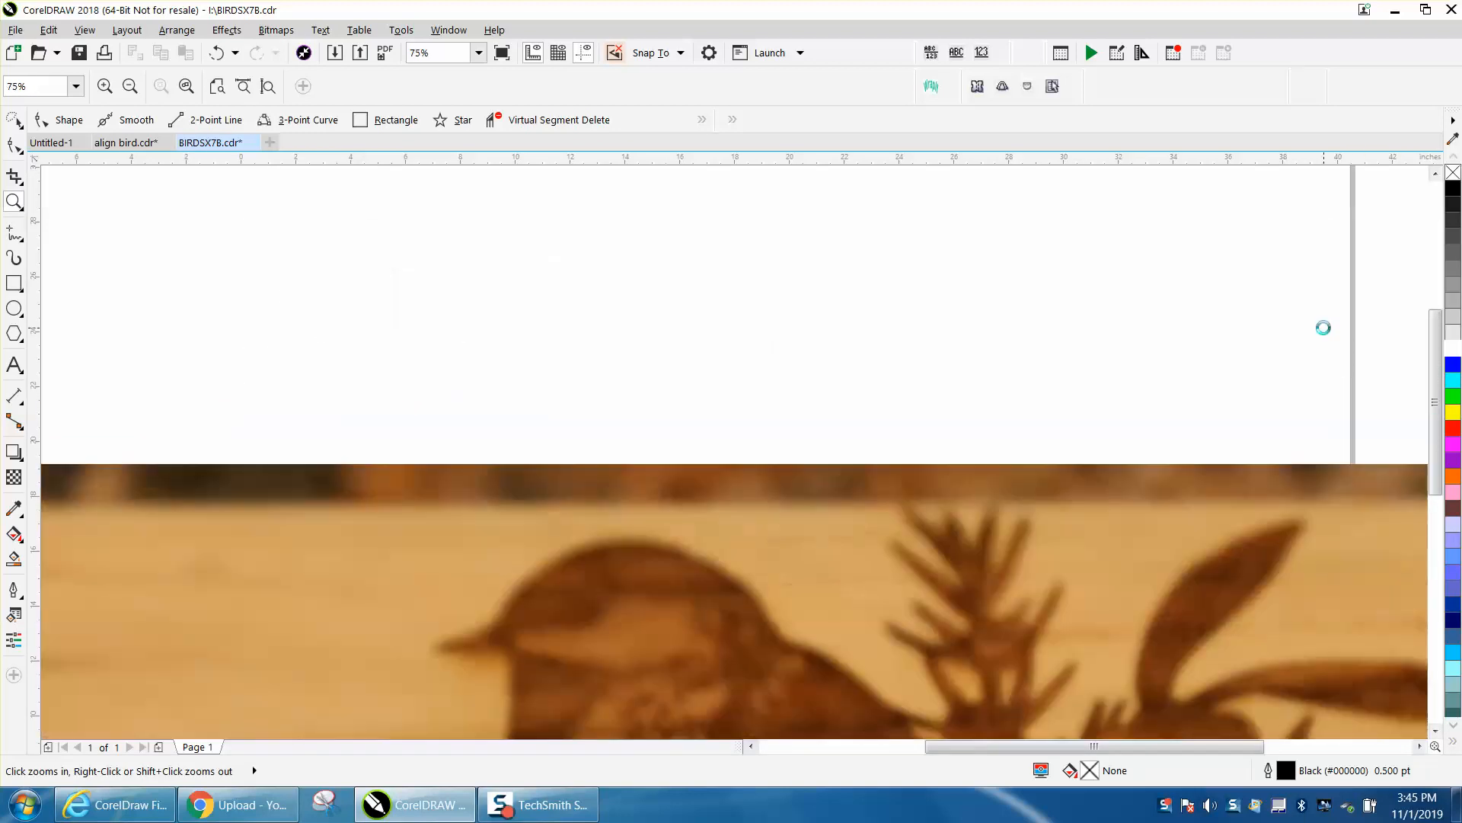
{"action": "scroll", "coordinate": [1323, 328], "scroll_direction": "down", "scroll_amount": 1}
{"action": "scroll", "coordinate": [1212, 317], "scroll_direction": "down", "scroll_amount": 1}
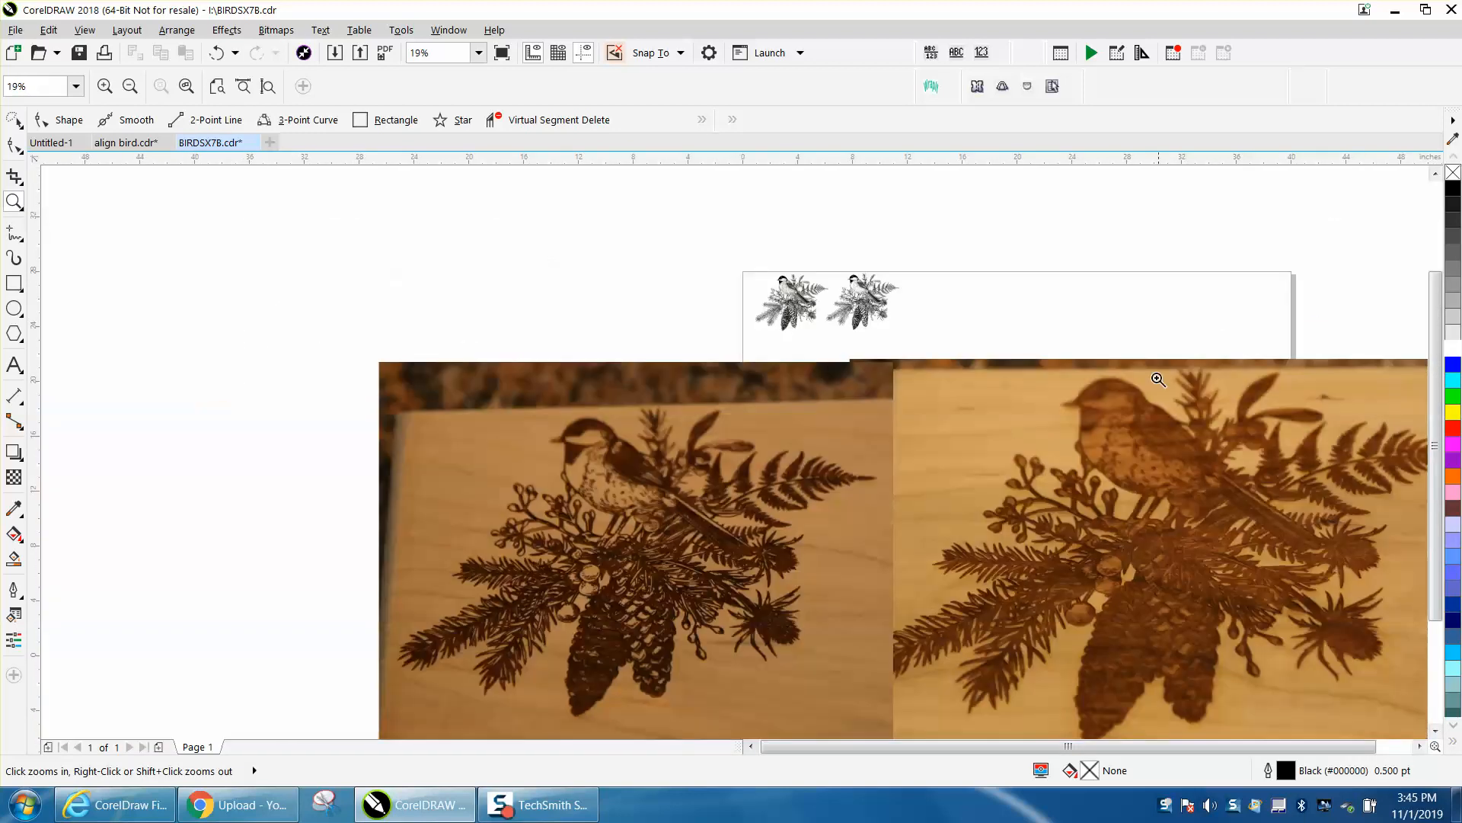
{"action": "left_click_drag", "start_coordinate": [953, 380], "coordinate": [1393, 662]}
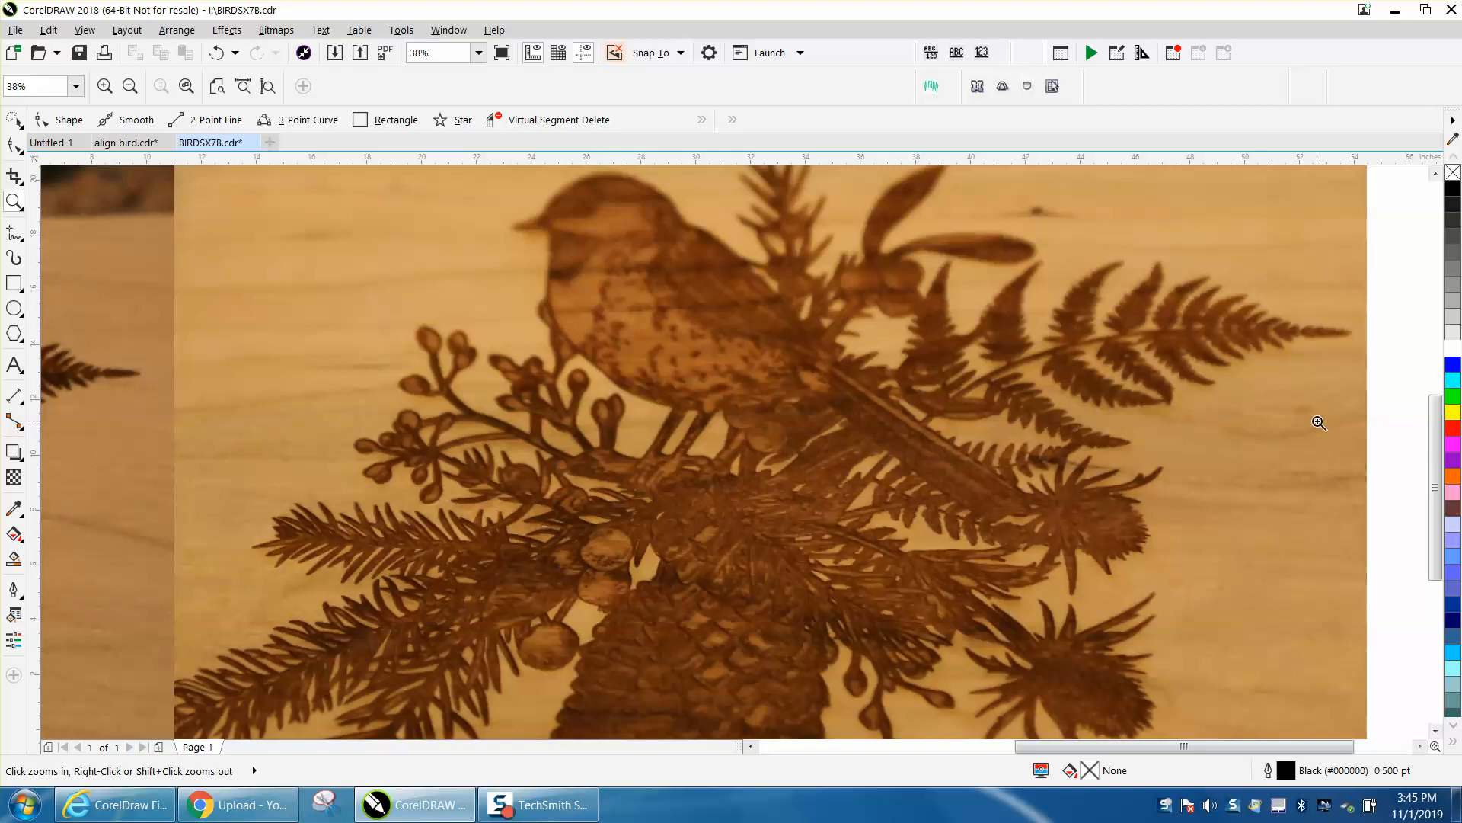
{"action": "right_click", "coordinate": [1402, 426]}
{"action": "right_click", "coordinate": [1058, 408]}
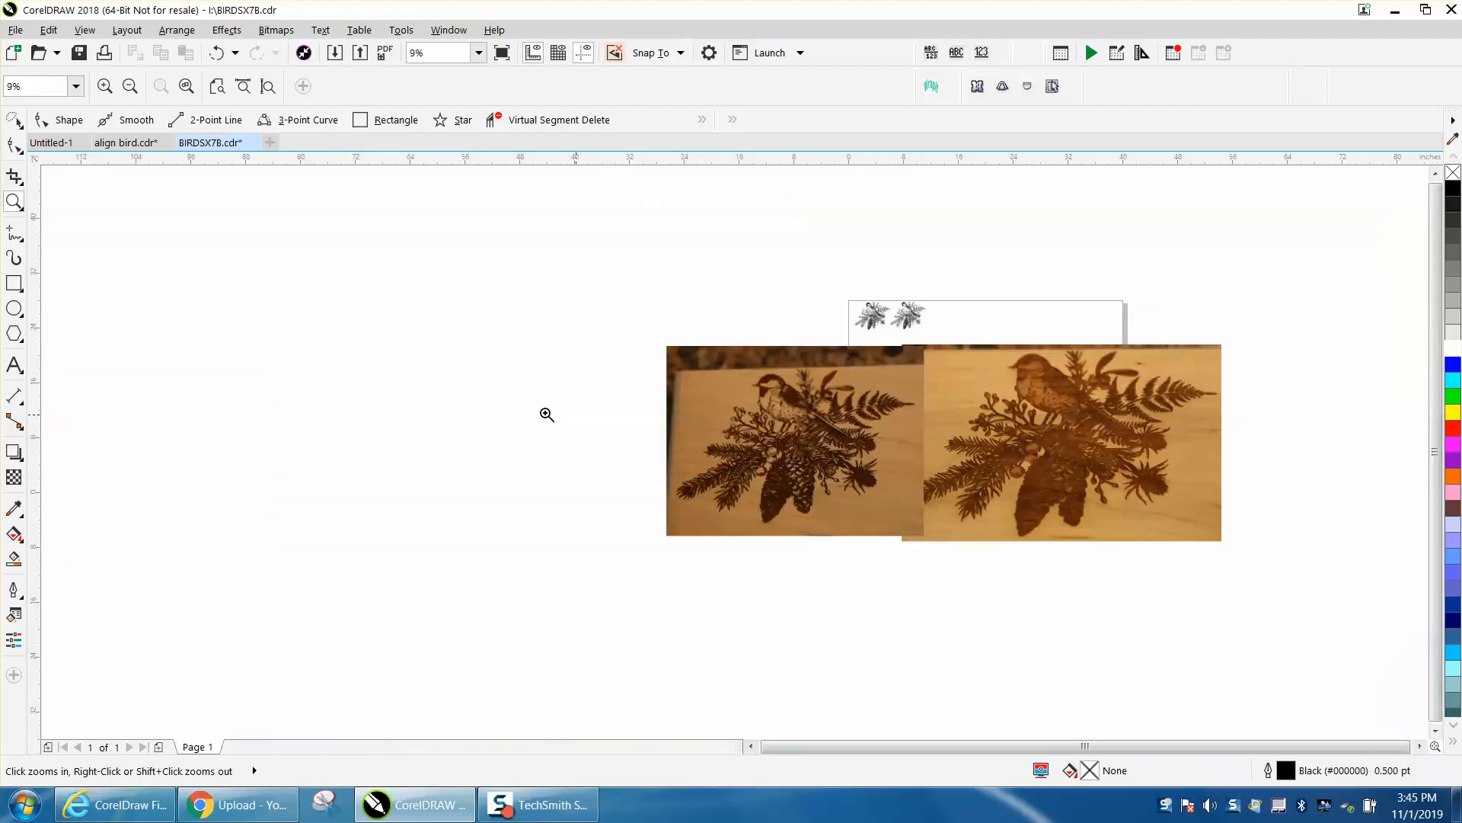
{"action": "left_click", "coordinate": [823, 487]}
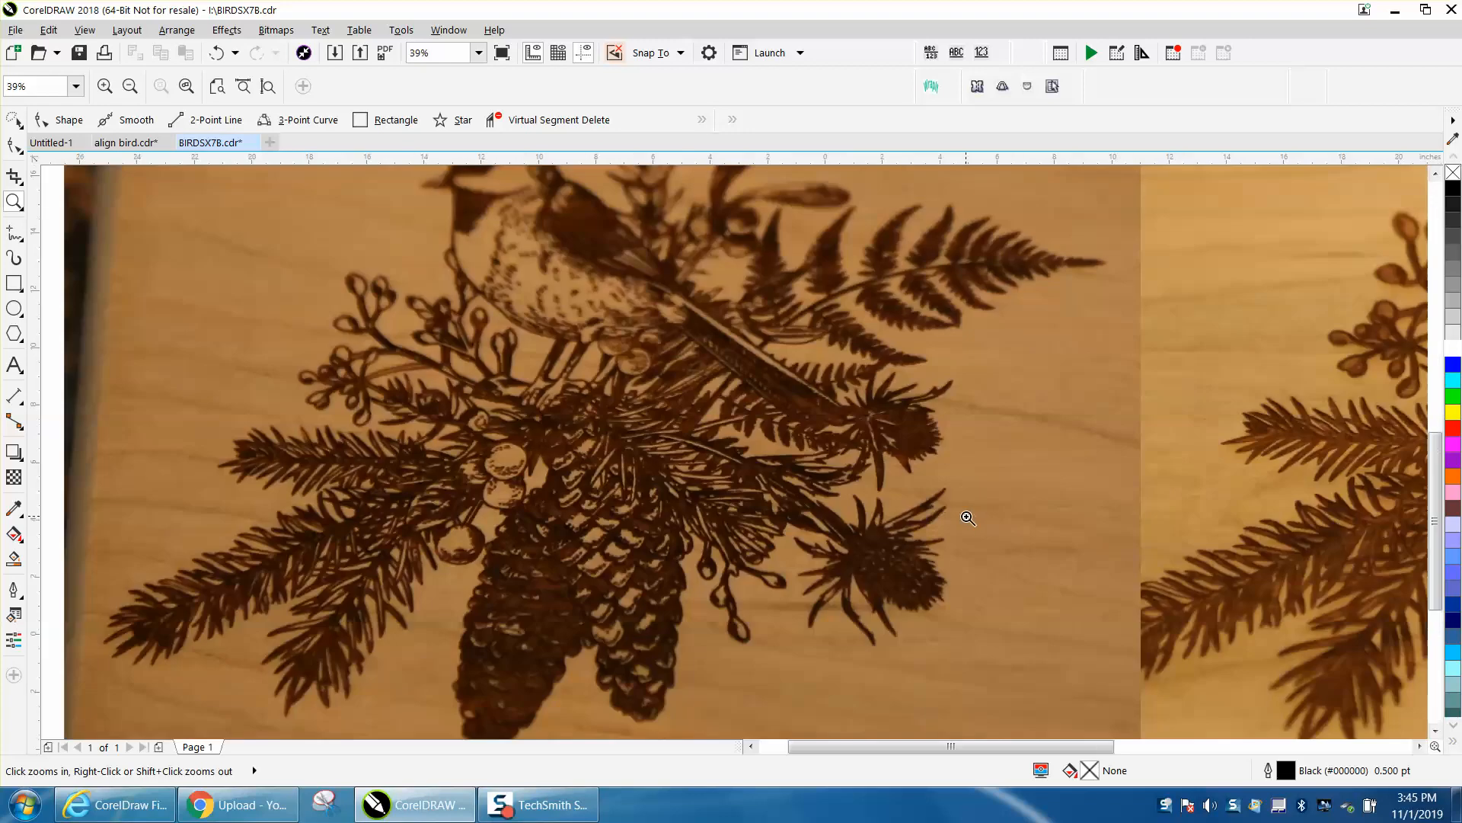
{"action": "right_click", "coordinate": [834, 500]}
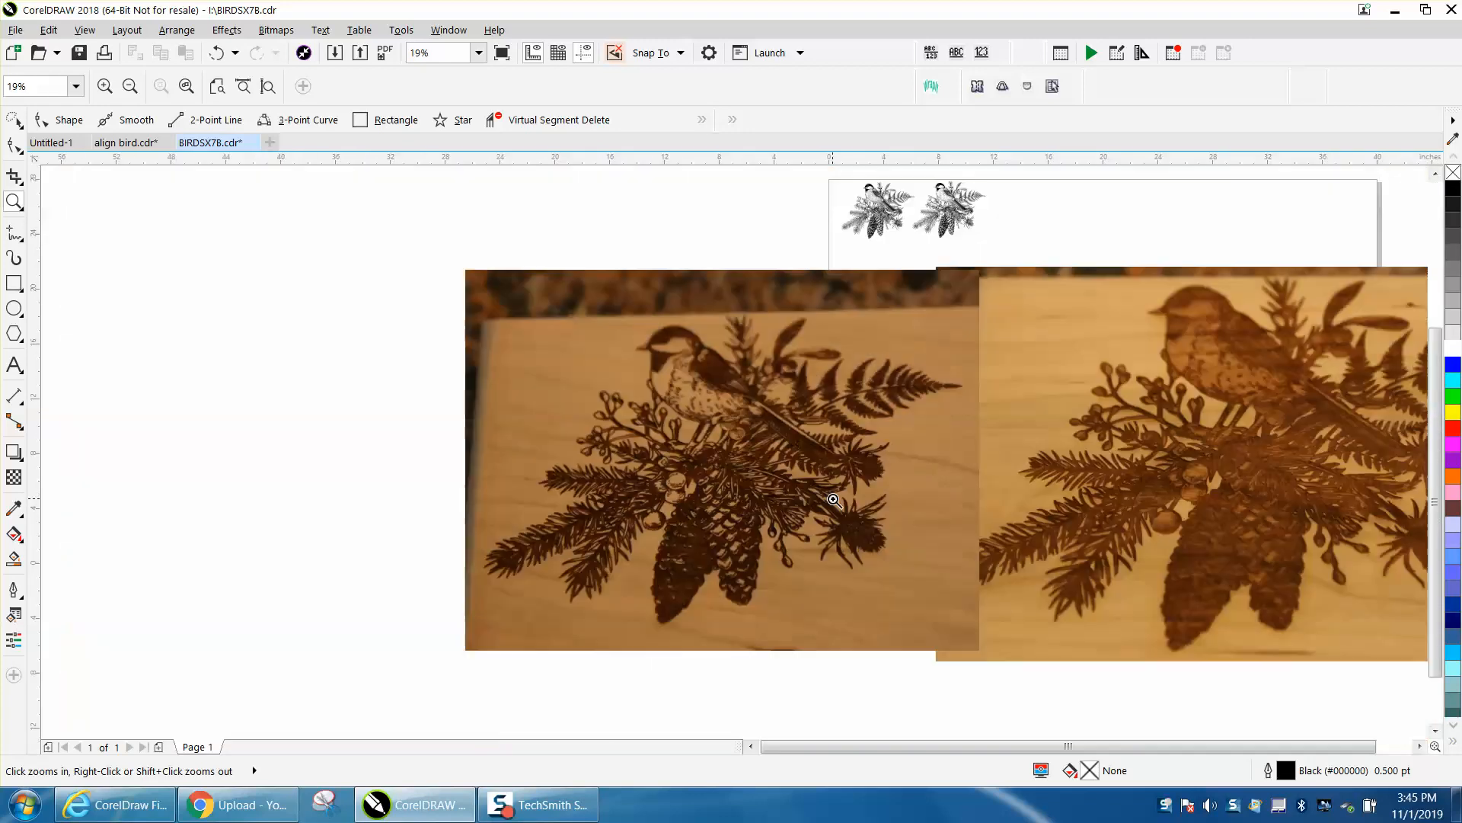
{"action": "left_click_drag", "start_coordinate": [625, 319], "coordinate": [972, 591]}
{"action": "scroll", "coordinate": [745, 422], "scroll_direction": "down", "scroll_amount": 2}
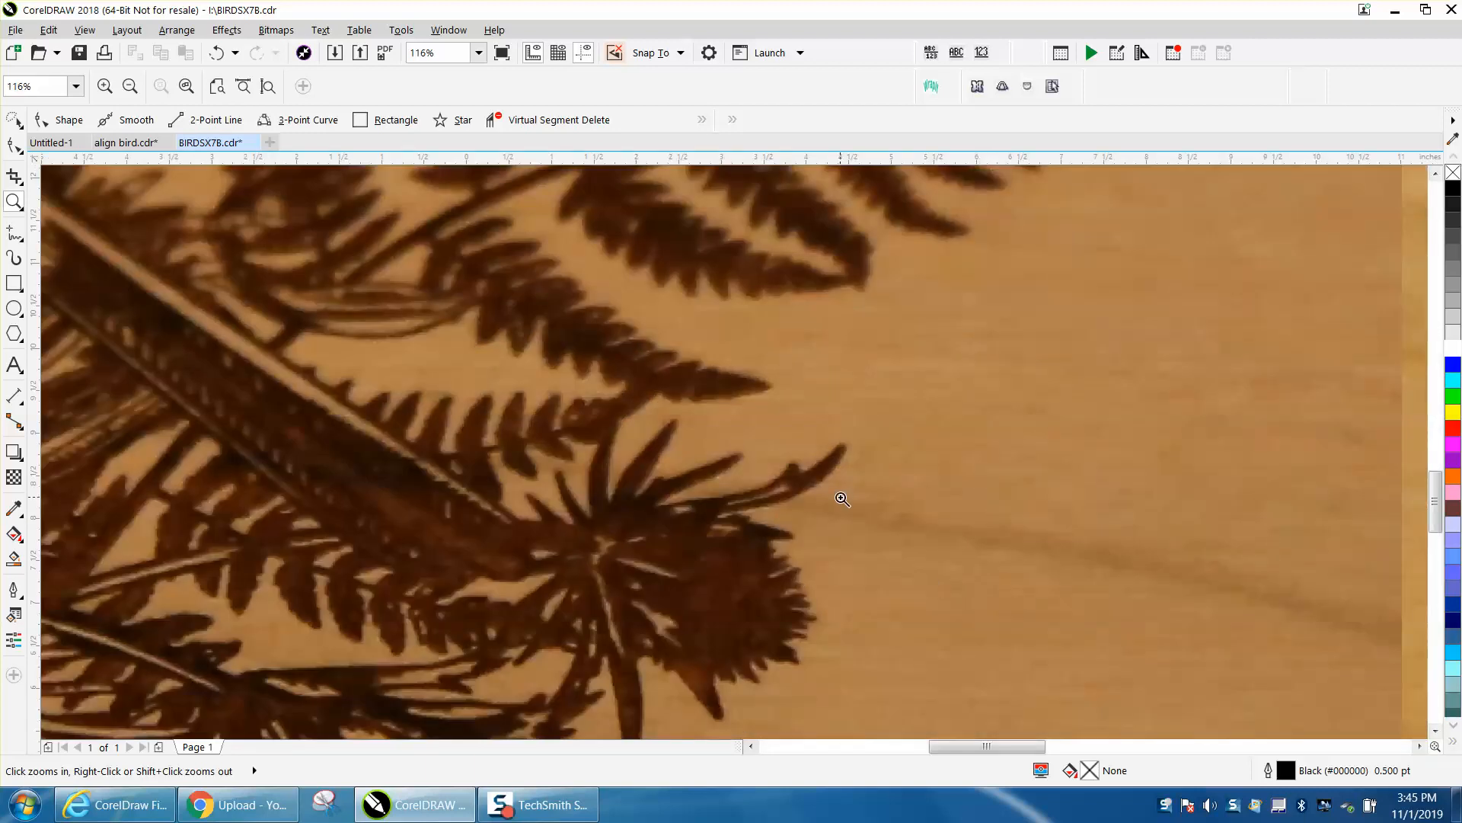
{"action": "scroll", "coordinate": [843, 496], "scroll_direction": "down", "scroll_amount": 2}
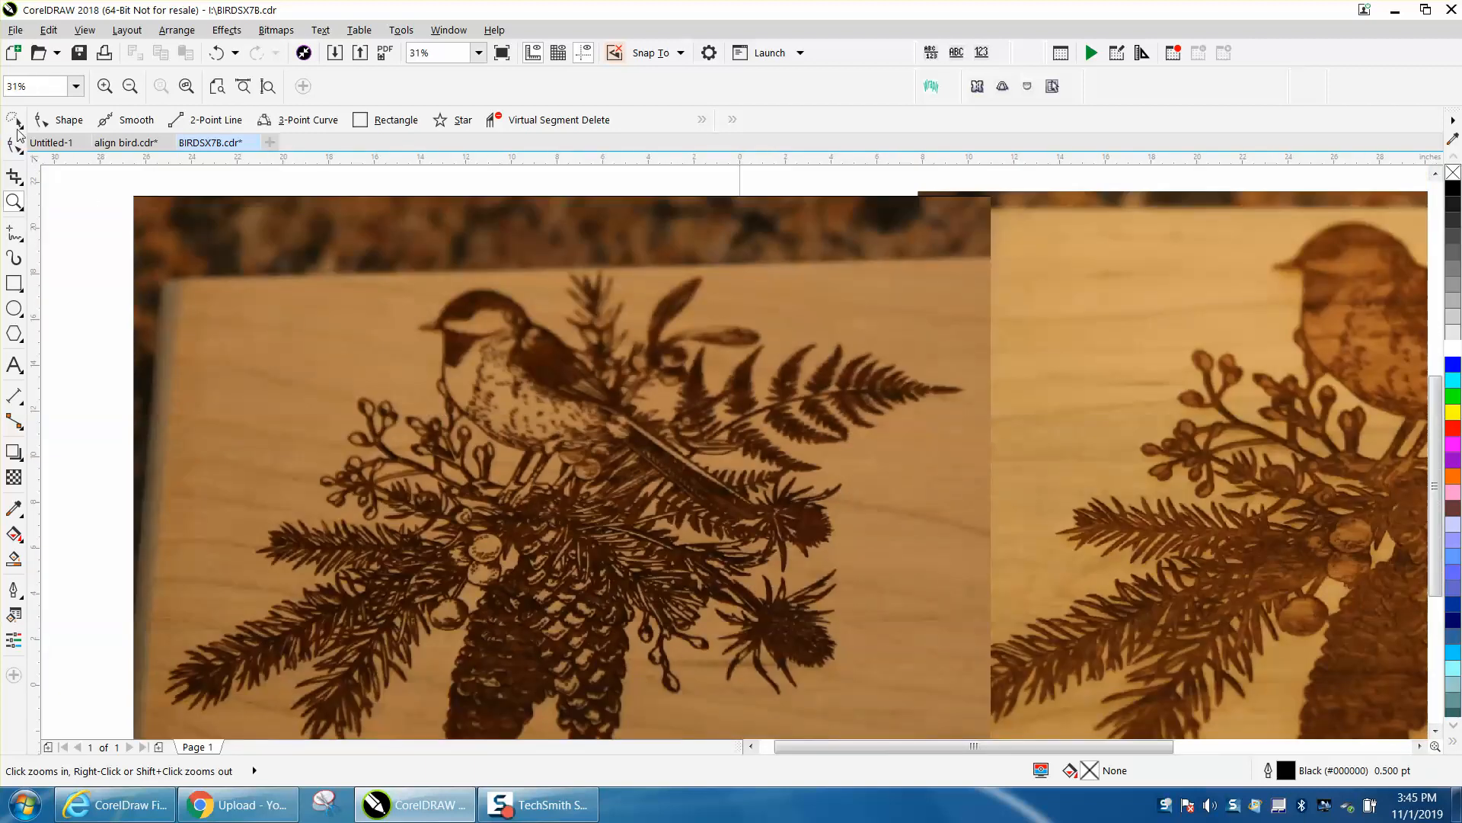
{"action": "left_click", "coordinate": [16, 122]}
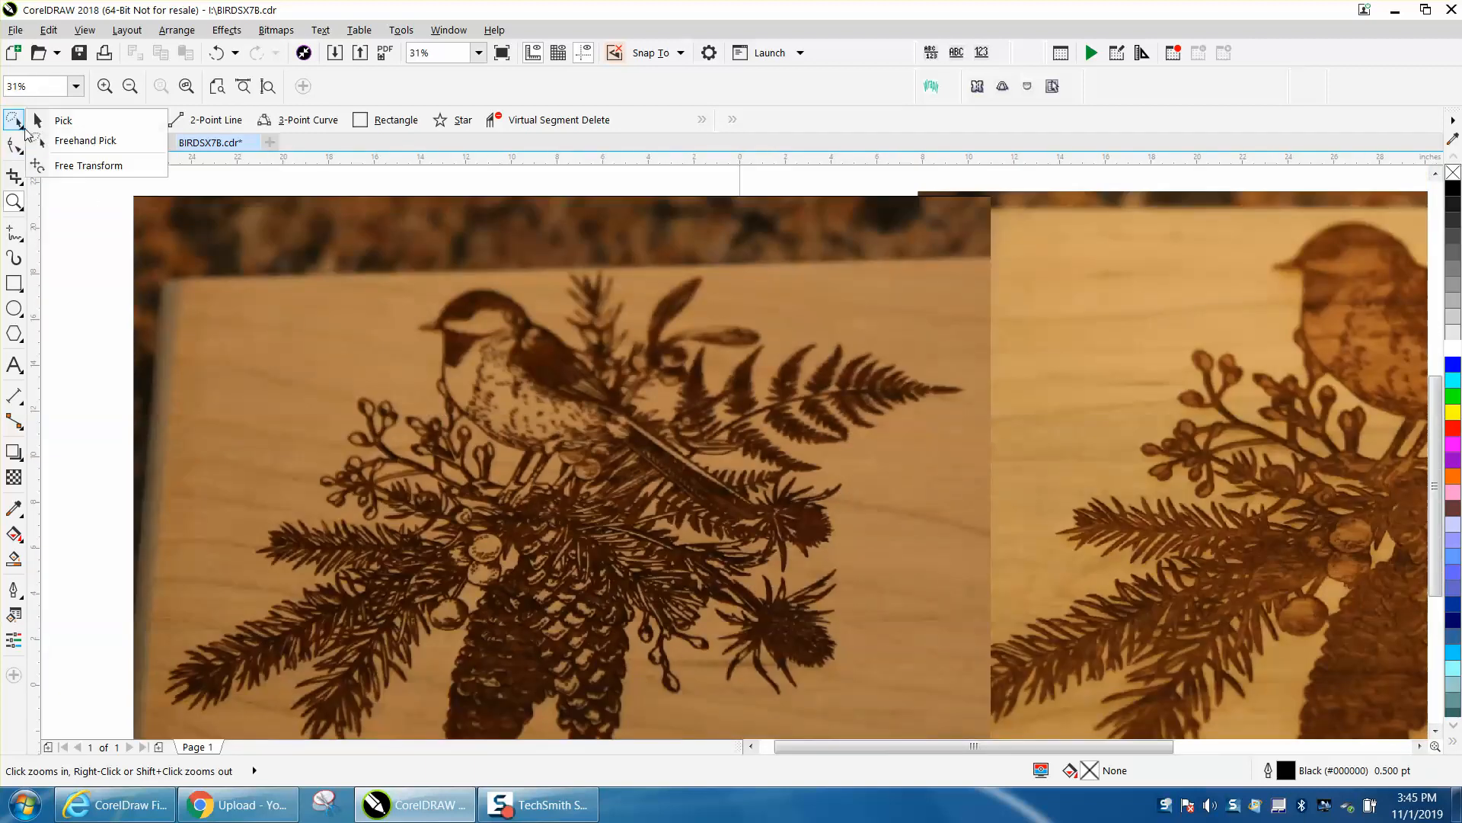
{"action": "left_click", "coordinate": [46, 119]}
{"action": "scroll", "coordinate": [663, 388], "scroll_direction": "down", "scroll_amount": 2}
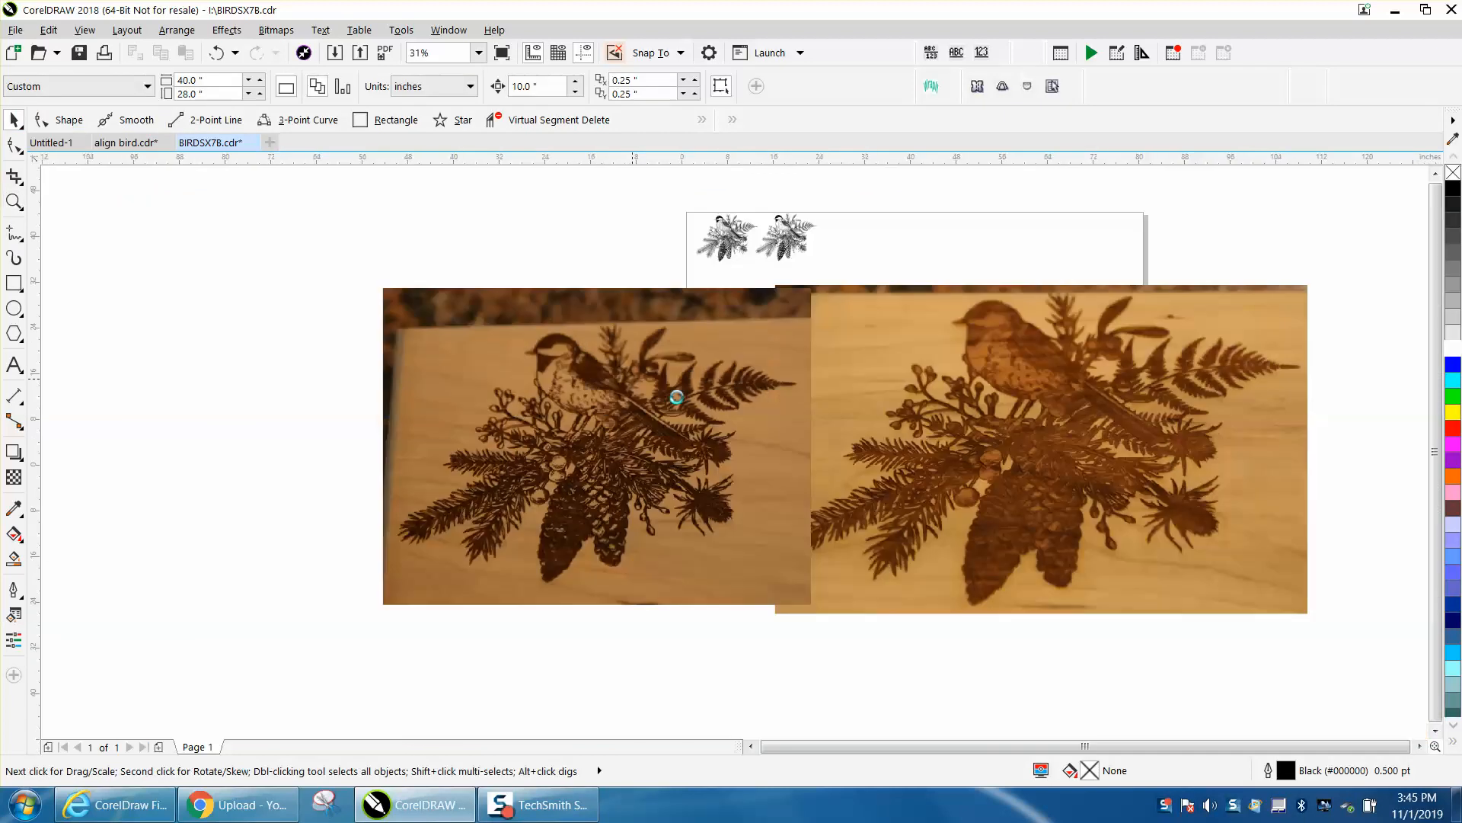
Step: Draw a rectangle about 12.66 by 4.41 inches around both bird drawings, send it behind them and fill it yellow
{"action": "left_click", "coordinate": [13, 201]}
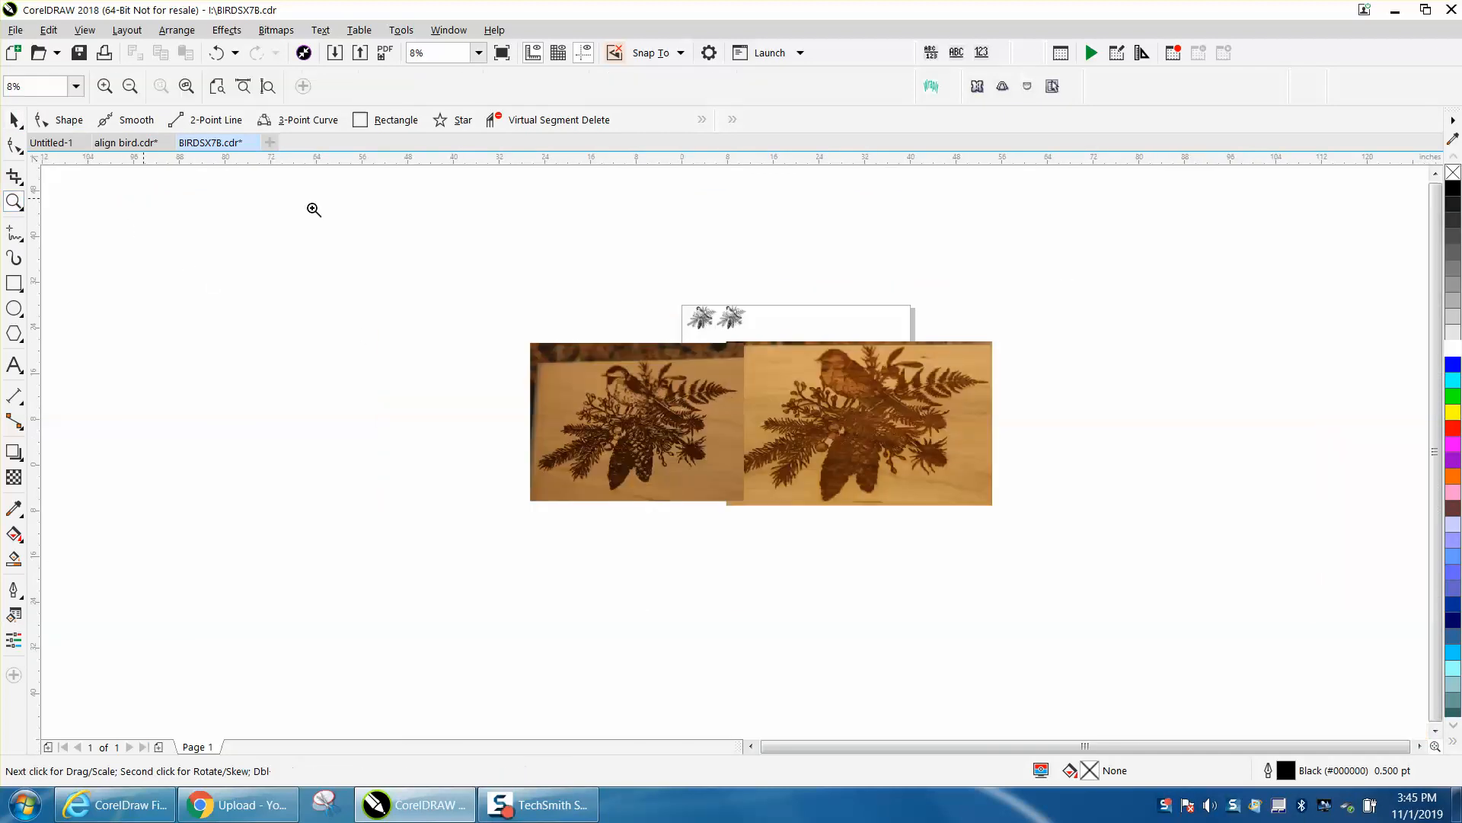
{"action": "left_click_drag", "start_coordinate": [640, 276], "coordinate": [825, 371]}
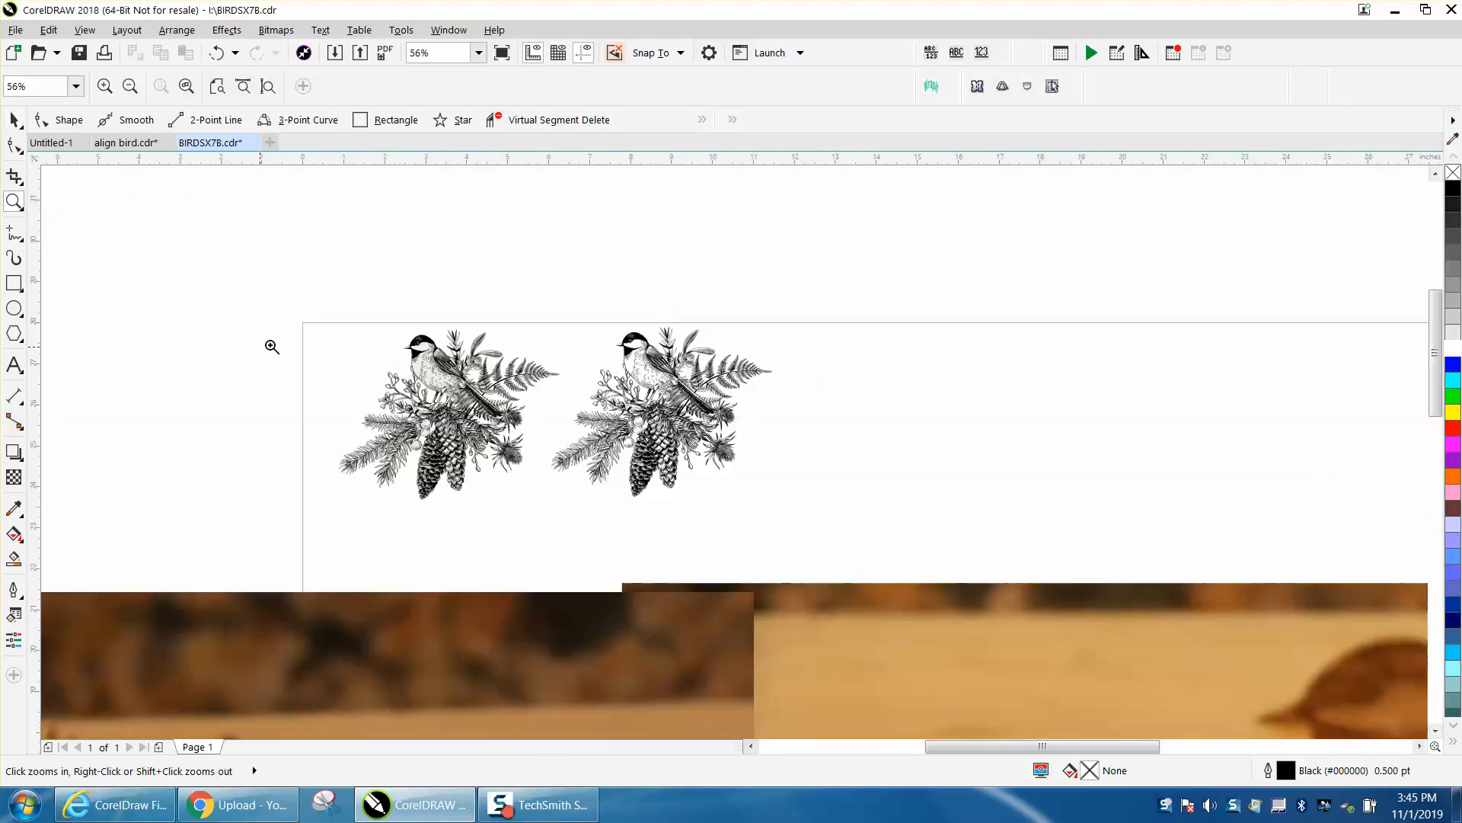
{"action": "left_click", "coordinate": [13, 283]}
{"action": "left_click_drag", "start_coordinate": [307, 323], "coordinate": [826, 504]}
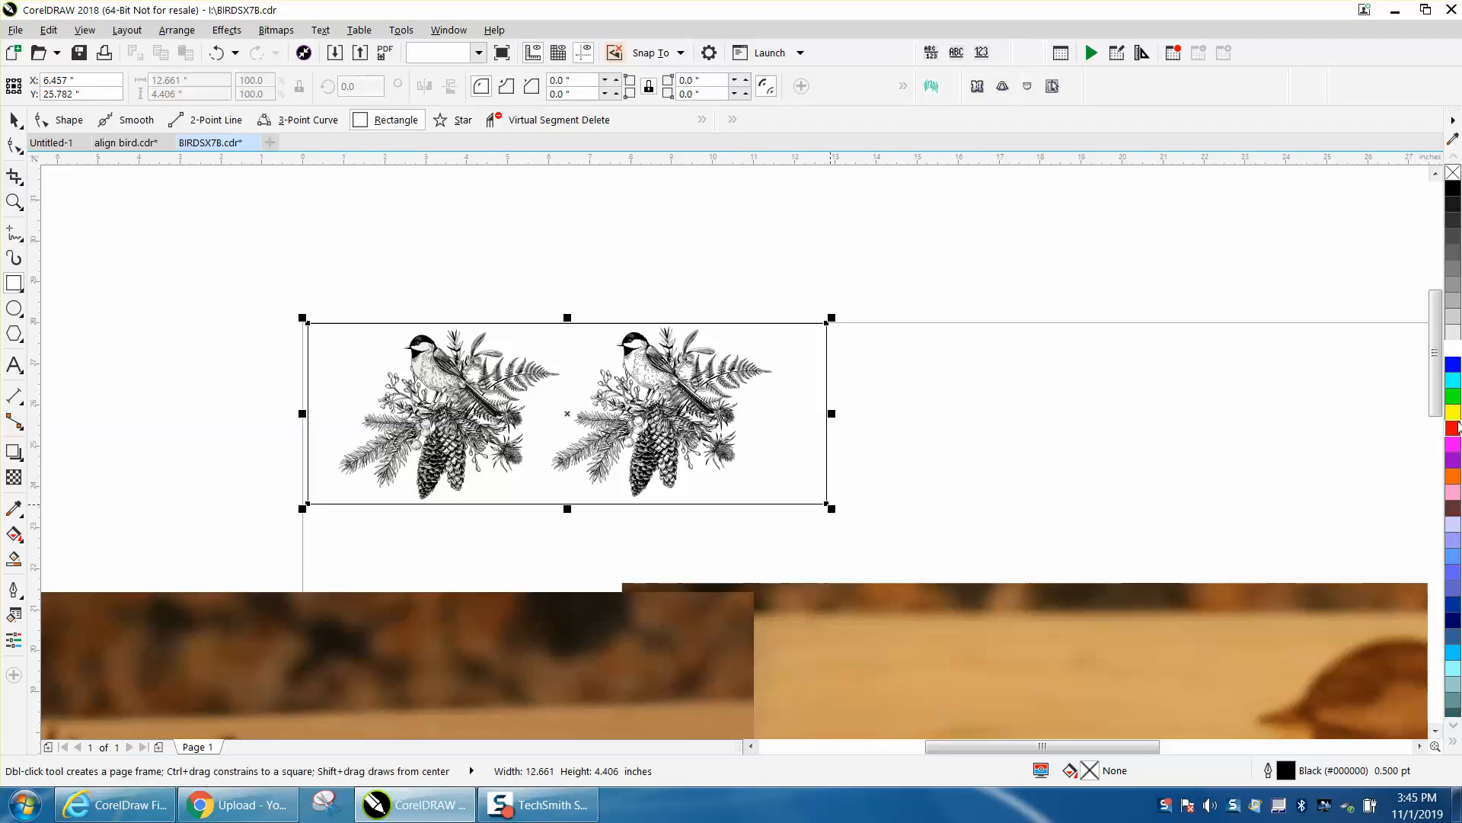
{"action": "left_click", "coordinate": [1454, 424]}
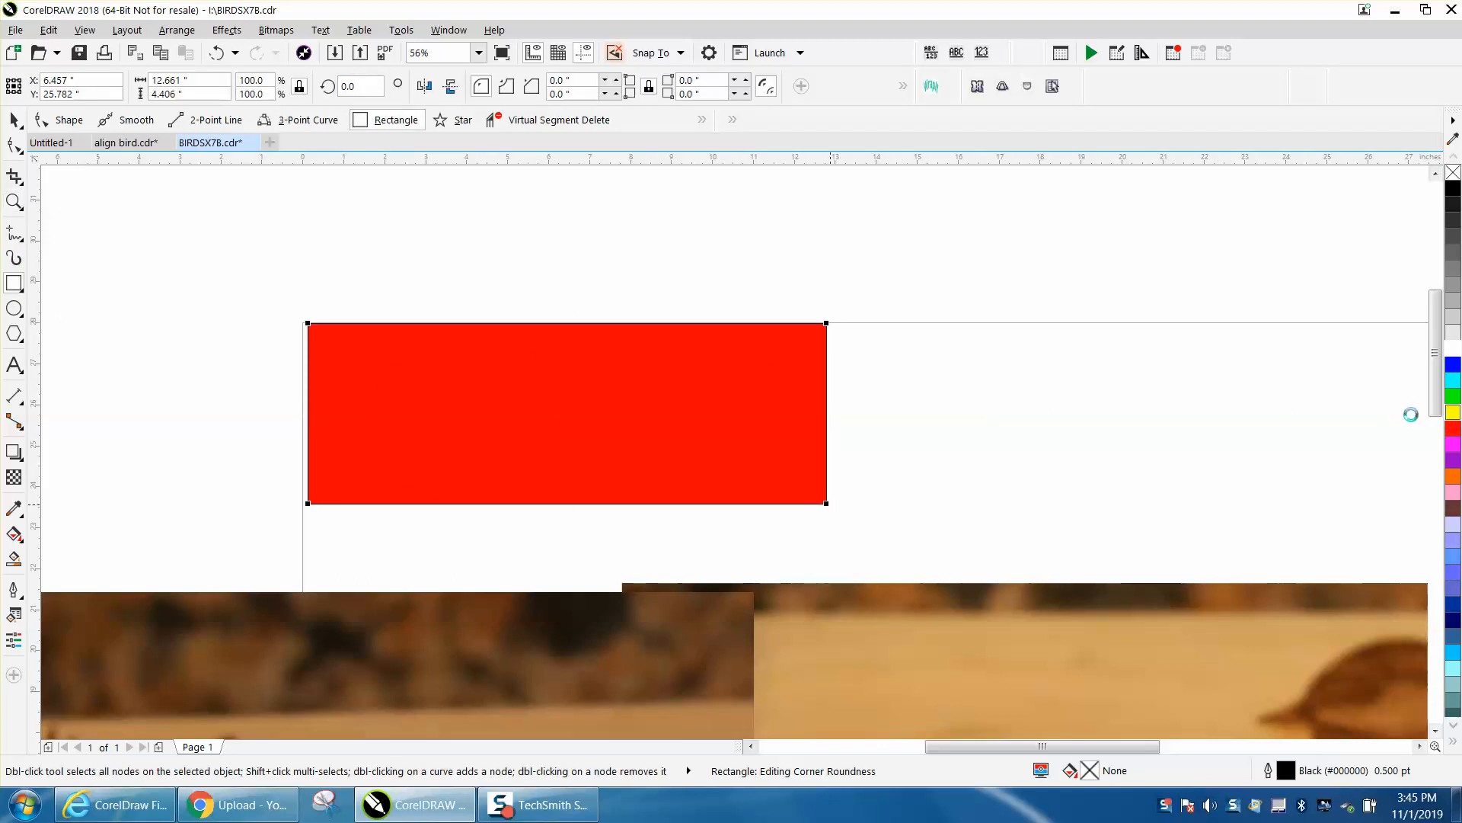
{"action": "key", "text": "shift+Page_Down"}
{"action": "left_click", "coordinate": [1448, 412]}
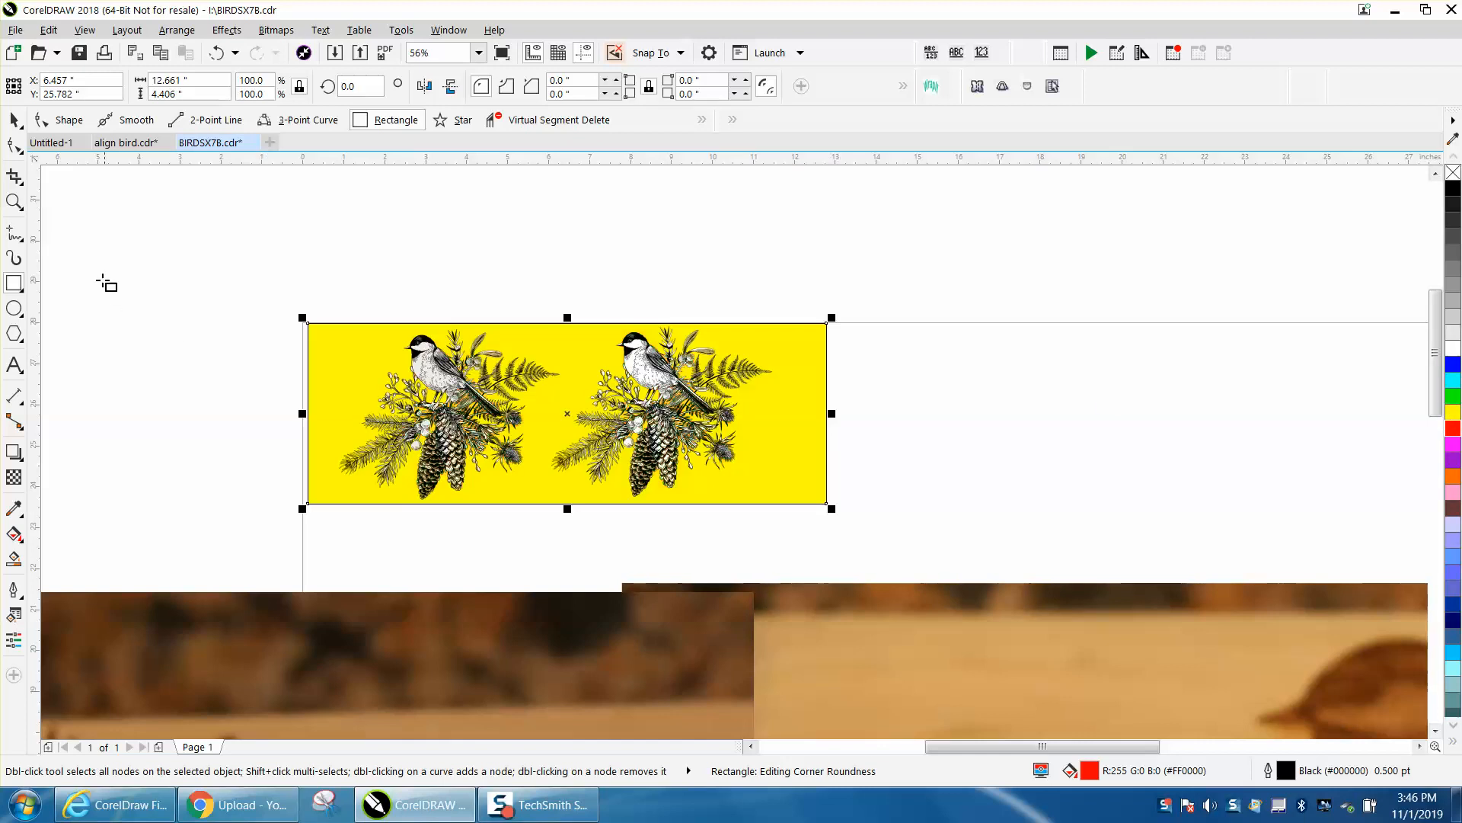
Step: Check the filled areas of the bird drawings against the yellow background, and delete the background rectangle
{"action": "left_click", "coordinate": [13, 201]}
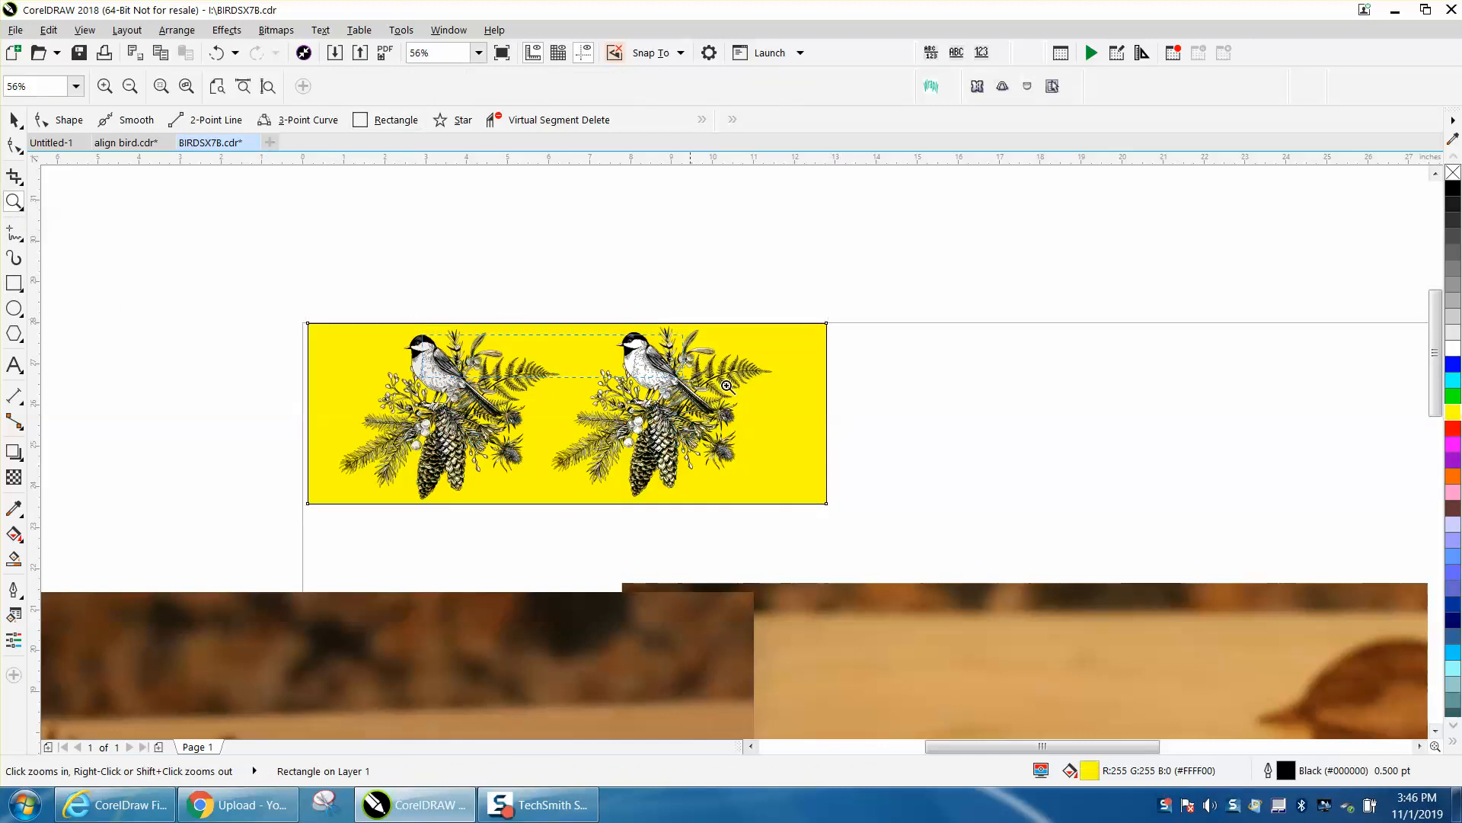
{"action": "left_click", "coordinate": [629, 387]}
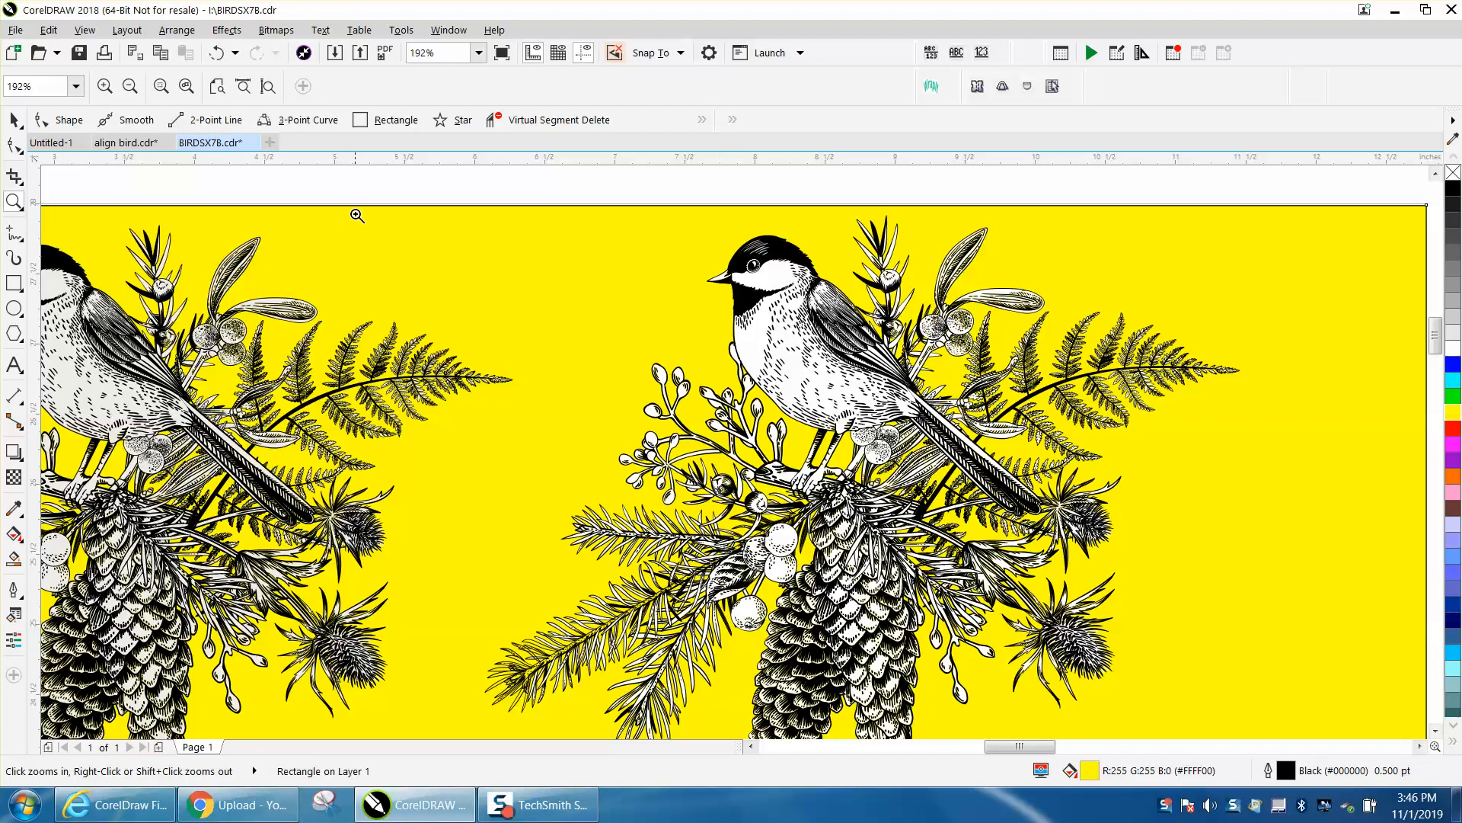
{"action": "left_click", "coordinate": [14, 120]}
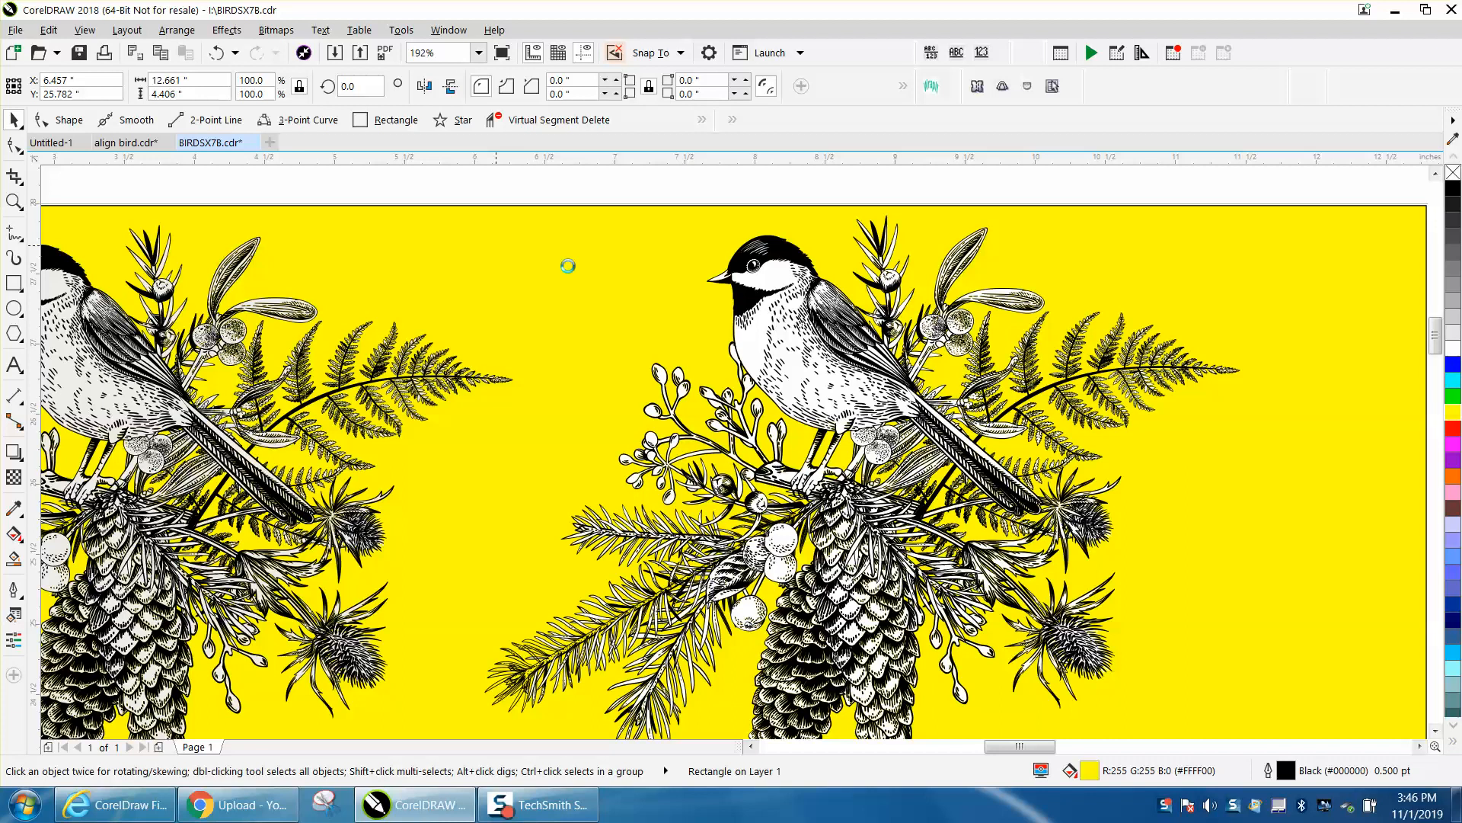
{"action": "key", "text": "Delete"}
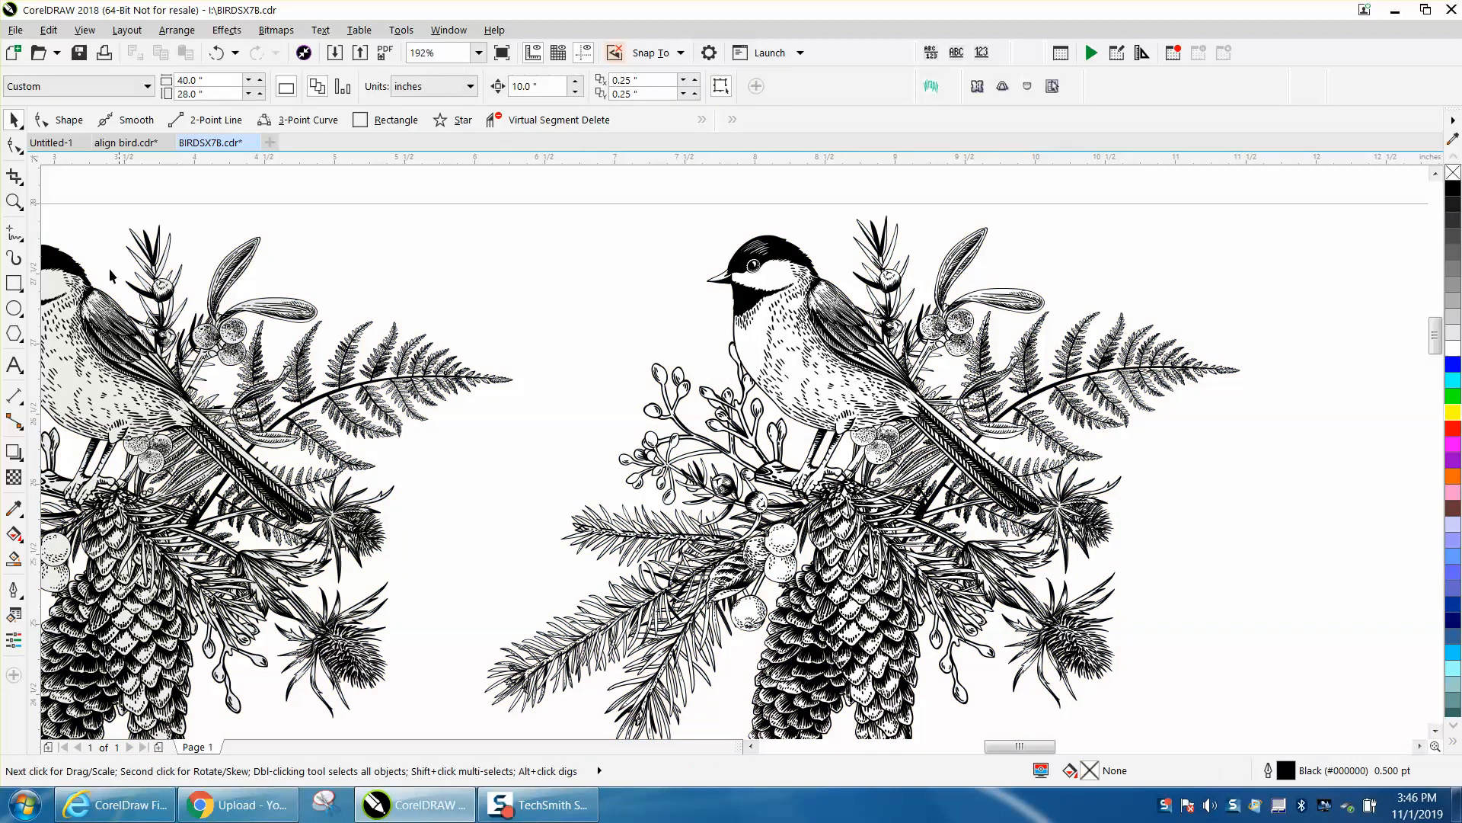
Step: Try deleting the white curve behind the second bird's leg, and undo the deletion
{"action": "left_click", "coordinate": [14, 201]}
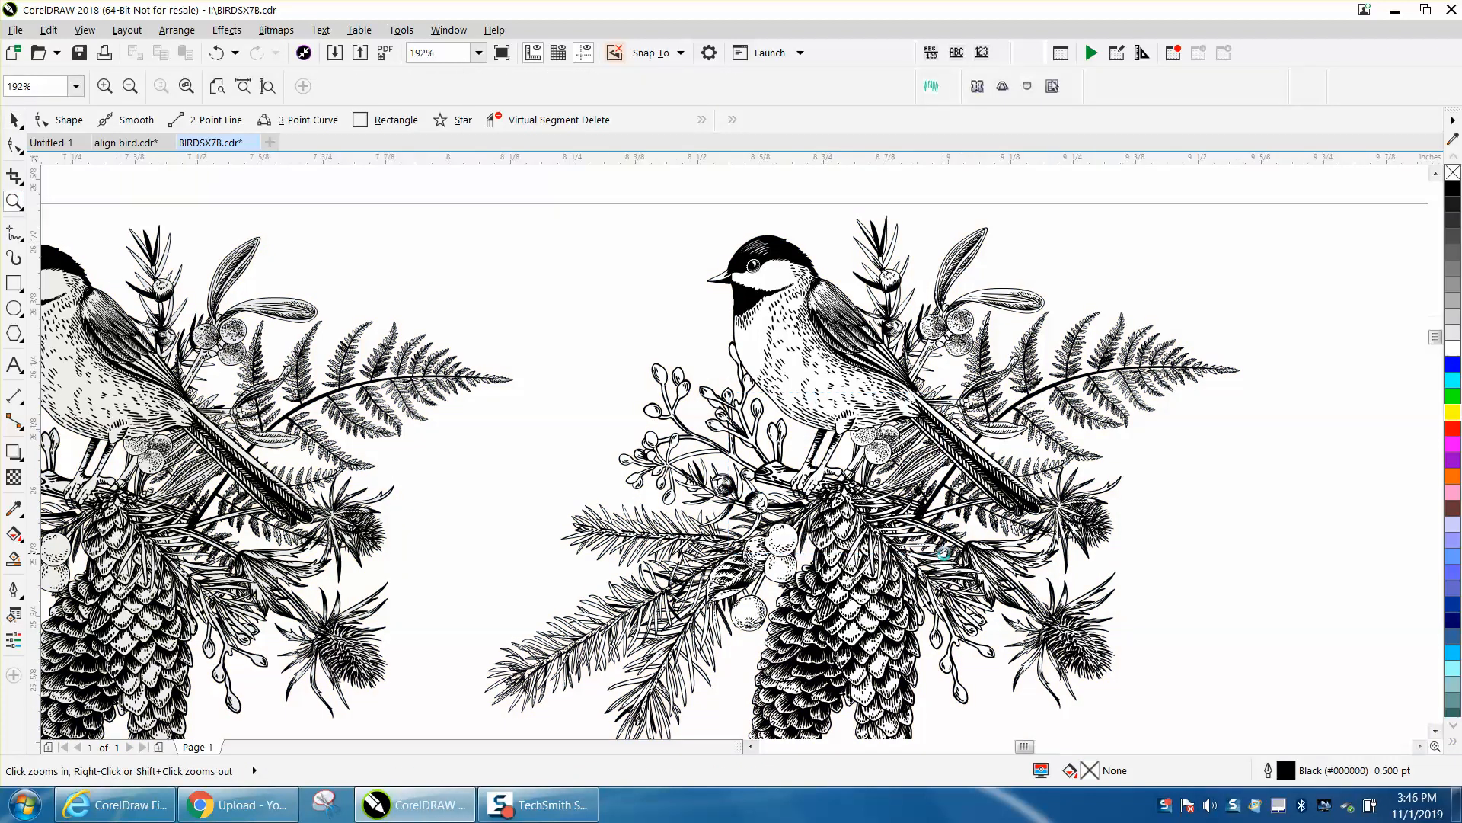
{"action": "left_click_drag", "start_coordinate": [943, 551], "coordinate": [730, 365]}
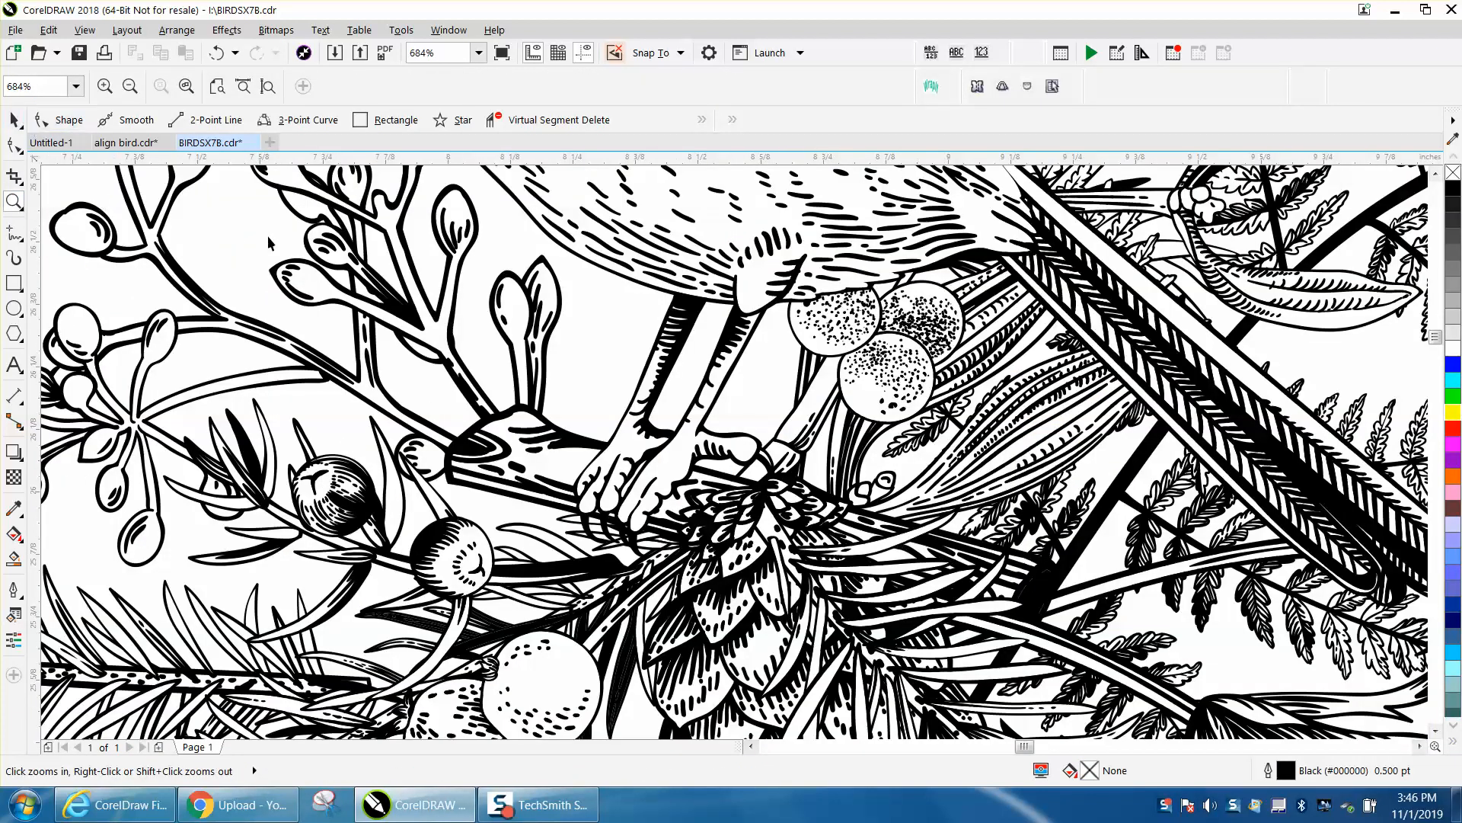
{"action": "left_click", "coordinate": [15, 120]}
{"action": "left_click", "coordinate": [631, 440]}
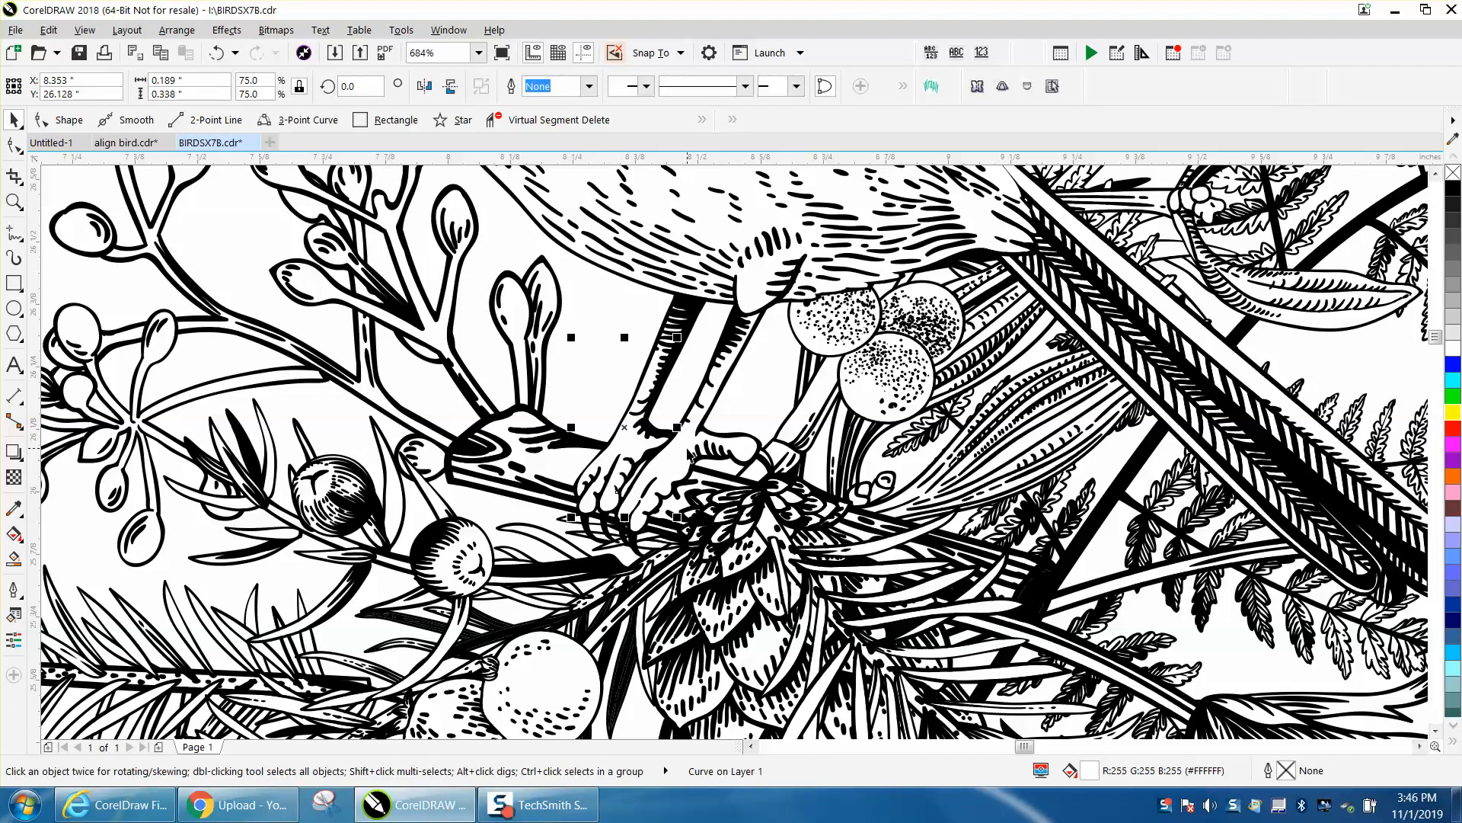
{"action": "key", "text": "Escape"}
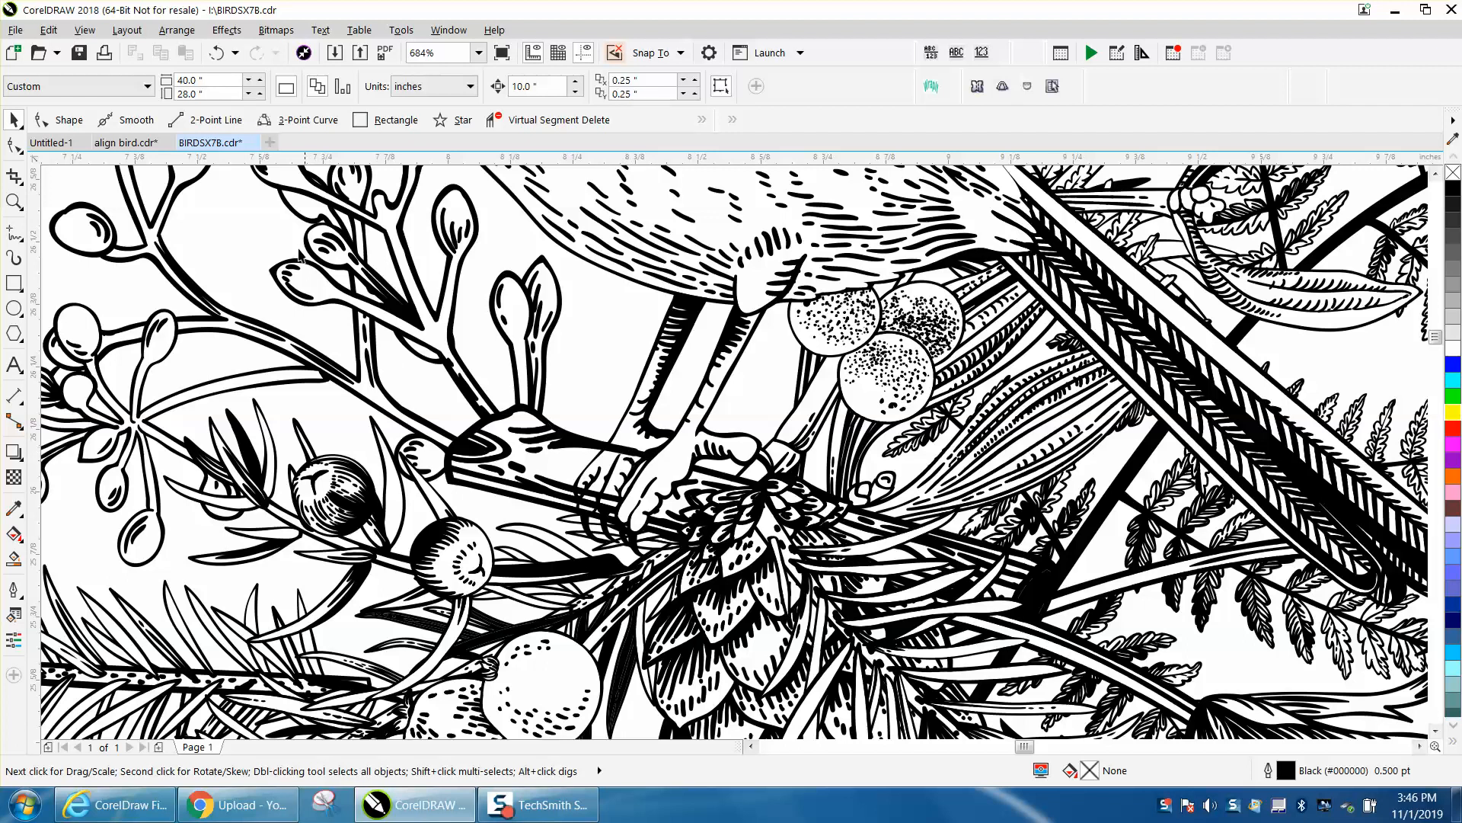
{"action": "left_click", "coordinate": [216, 52]}
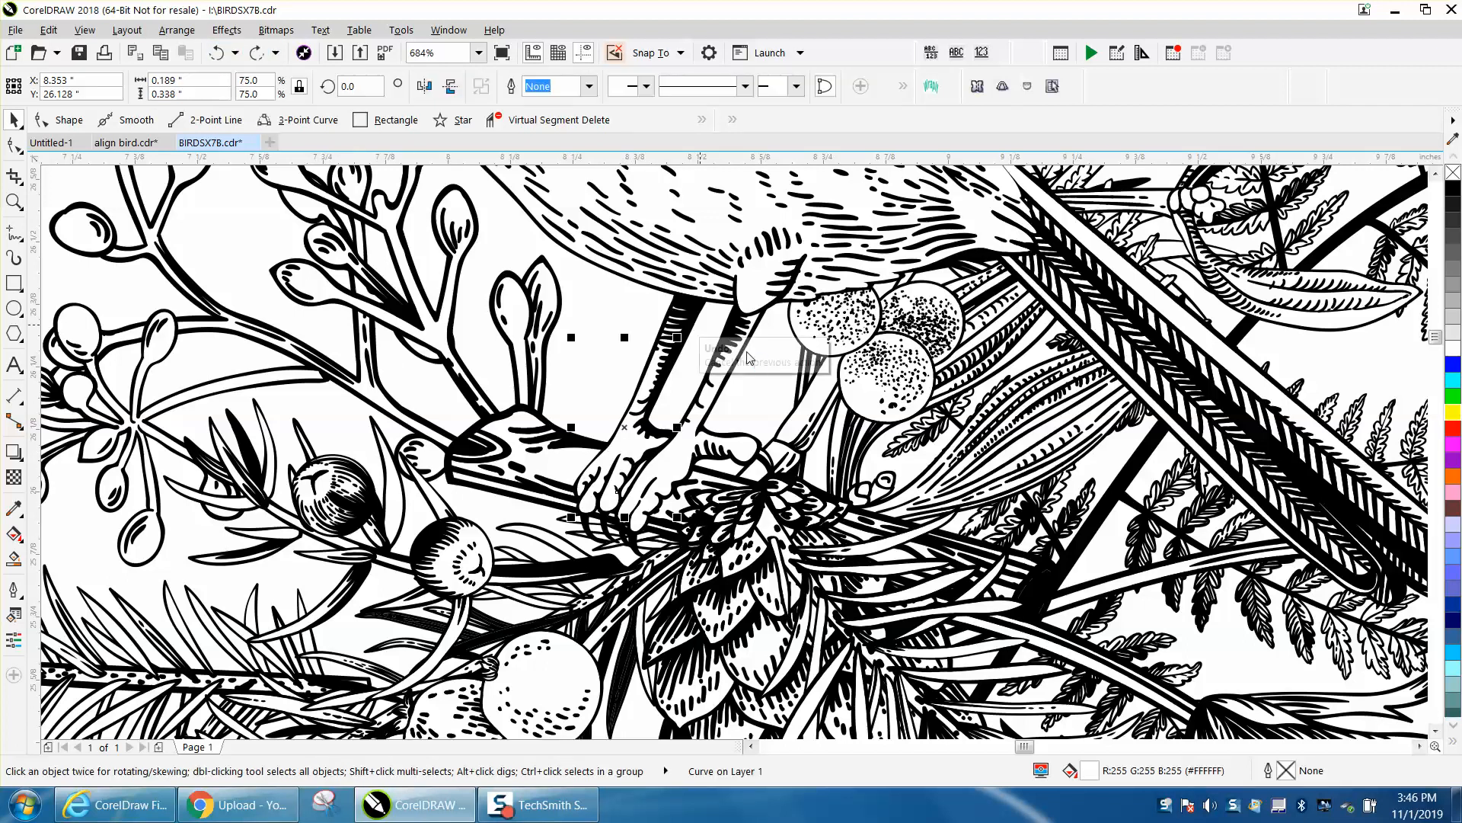
Step: Compare the leg and berry details in the first engraving photo with the two bird drawings on the page
{"action": "scroll", "coordinate": [830, 366], "scroll_direction": "down", "scroll_amount": 5}
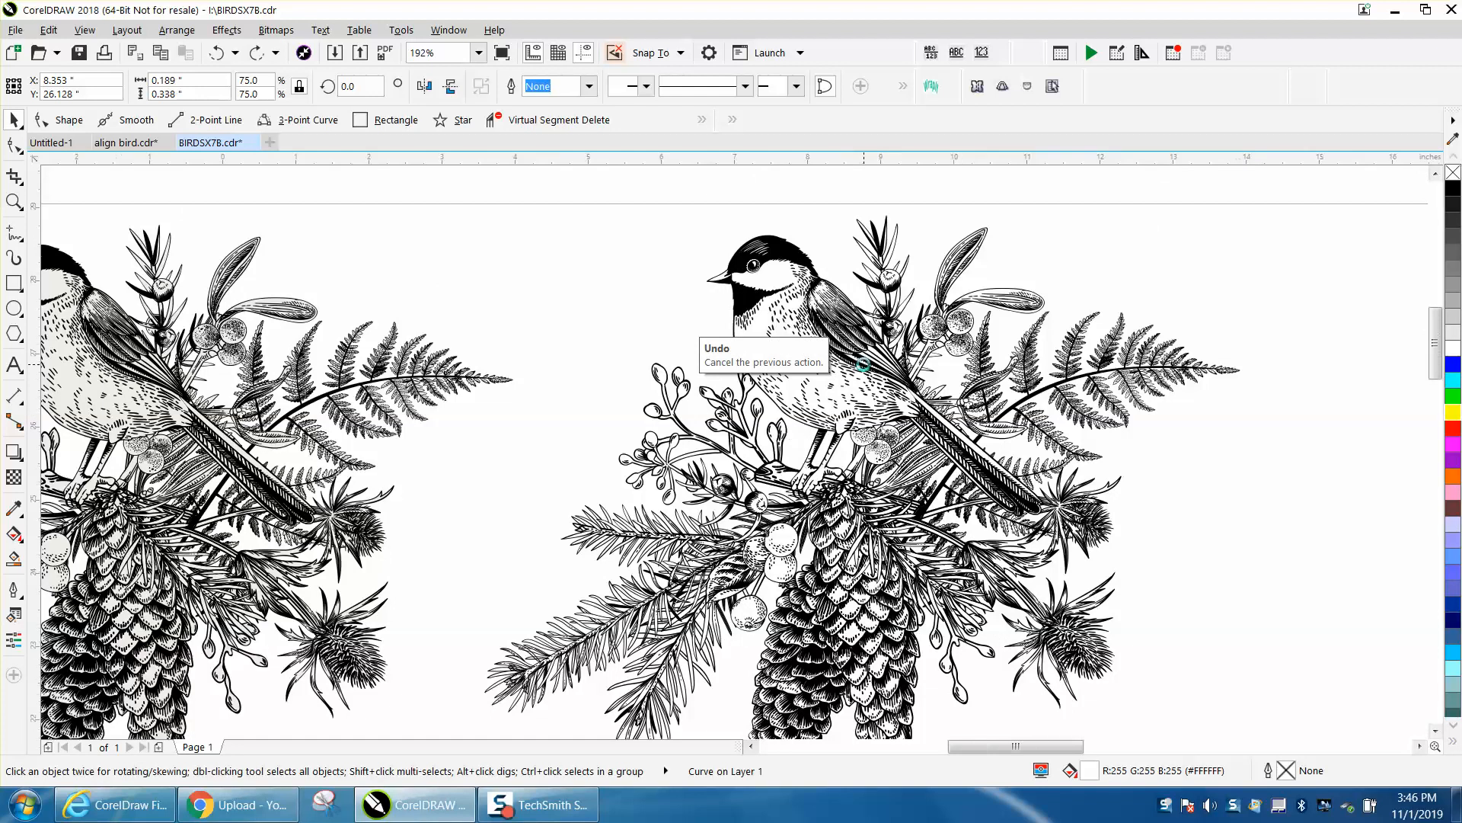
{"action": "scroll", "coordinate": [863, 365], "scroll_direction": "down", "scroll_amount": 4}
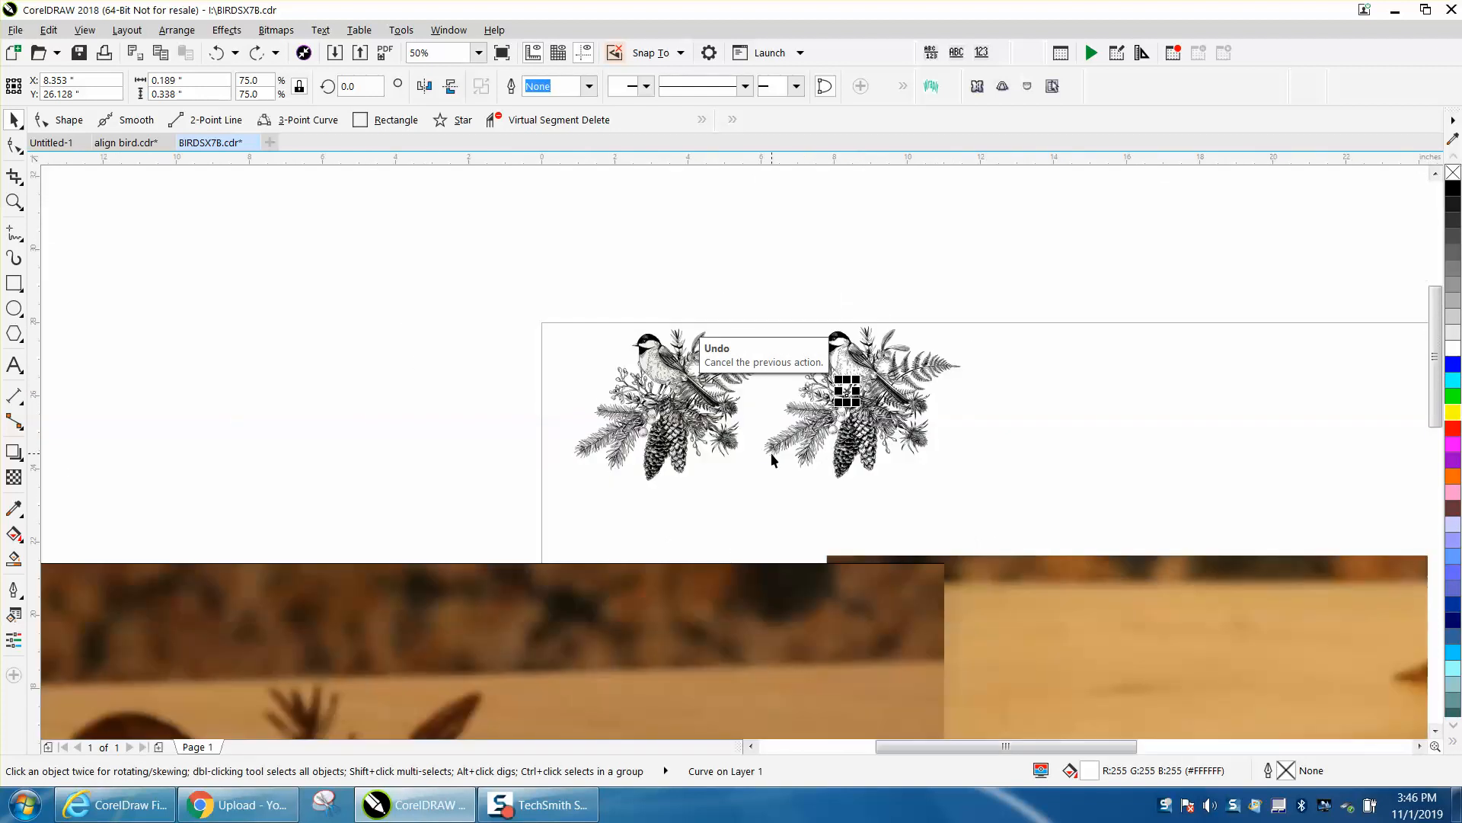
{"action": "scroll", "coordinate": [758, 460], "scroll_direction": "down", "scroll_amount": 4}
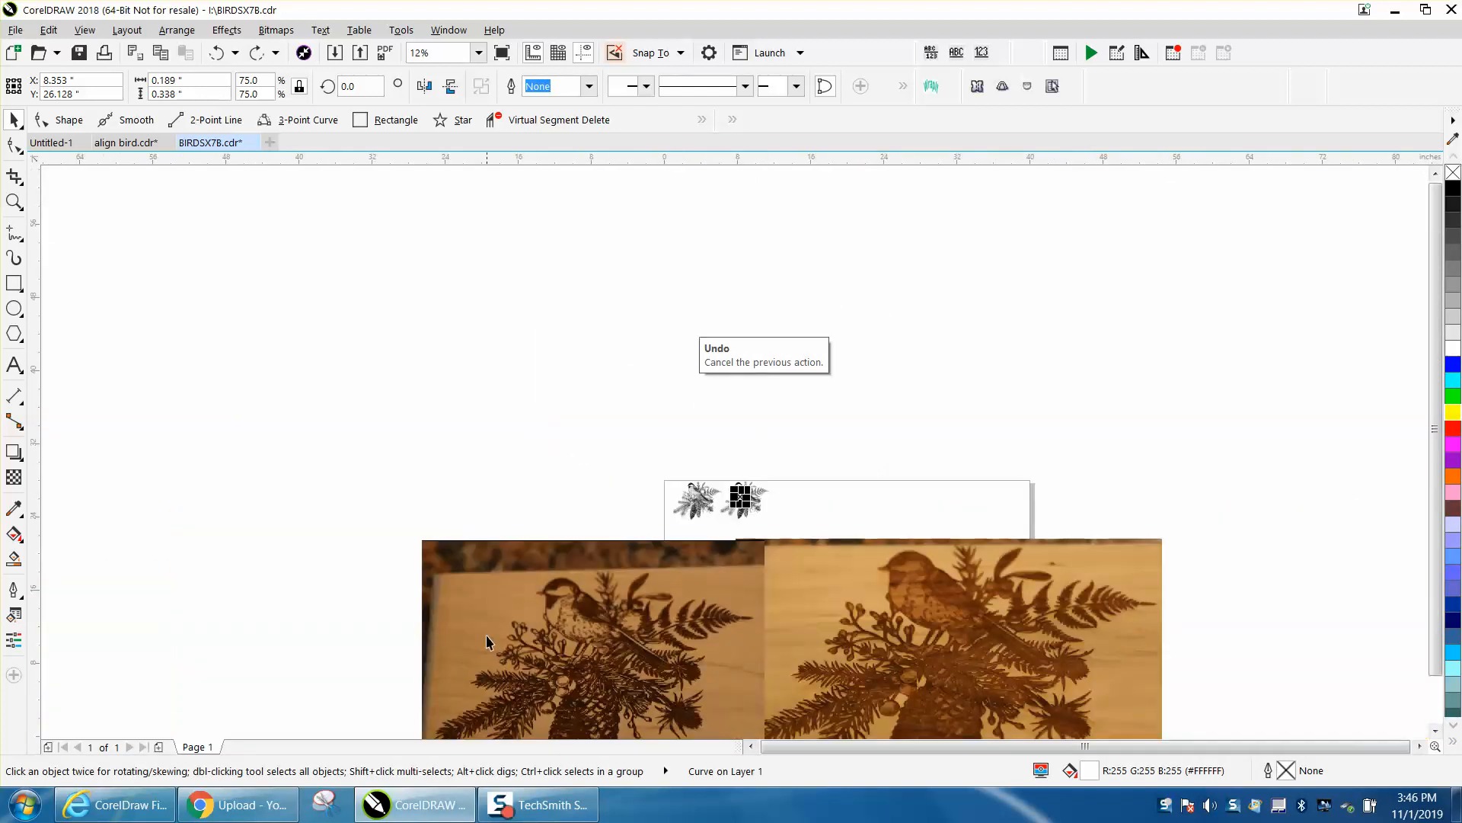
{"action": "left_click", "coordinate": [14, 202]}
{"action": "scroll", "coordinate": [561, 652], "scroll_direction": "up", "scroll_amount": 5}
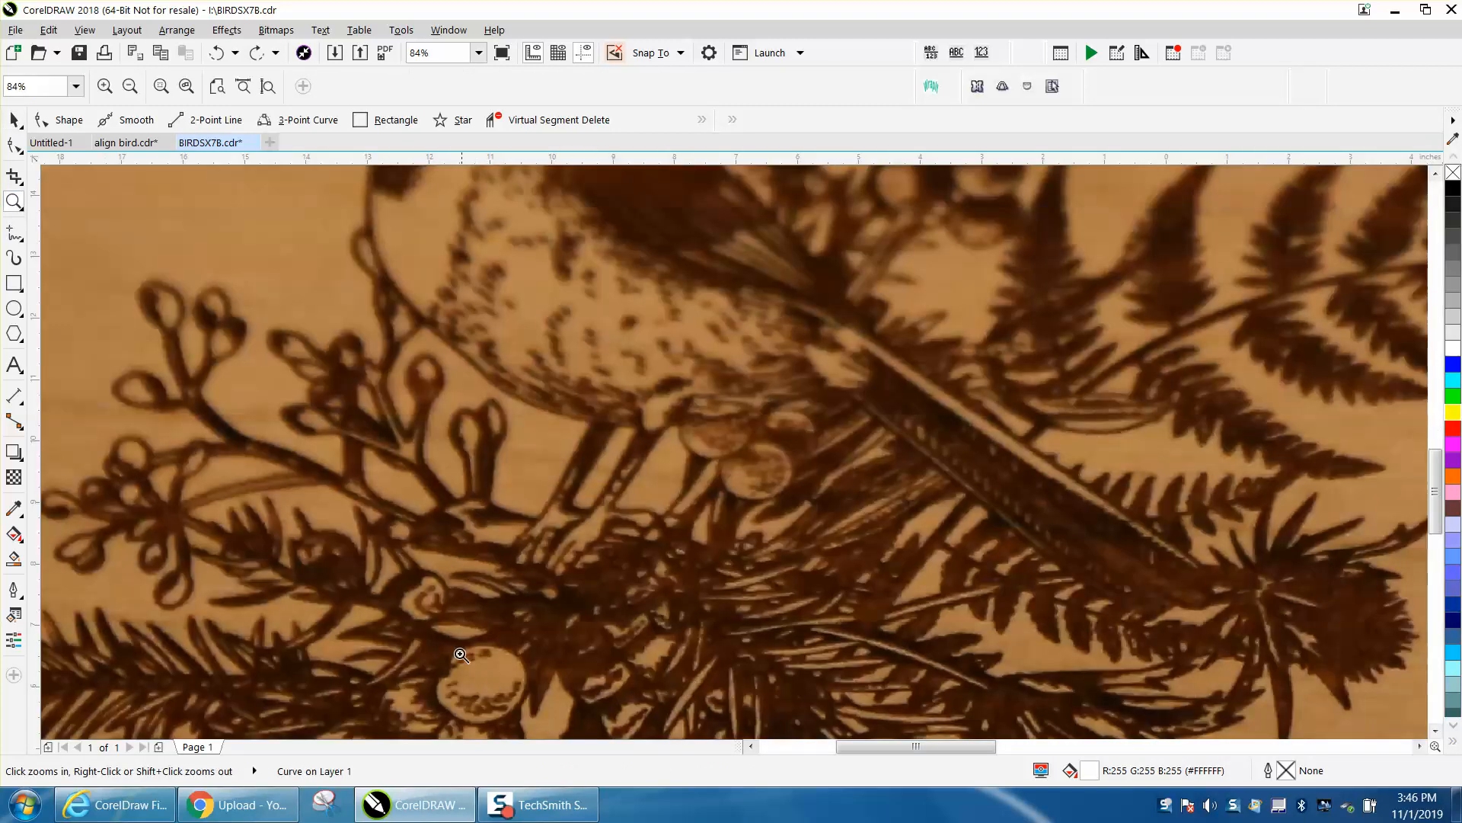
{"action": "scroll", "coordinate": [346, 510], "scroll_direction": "down", "scroll_amount": 3}
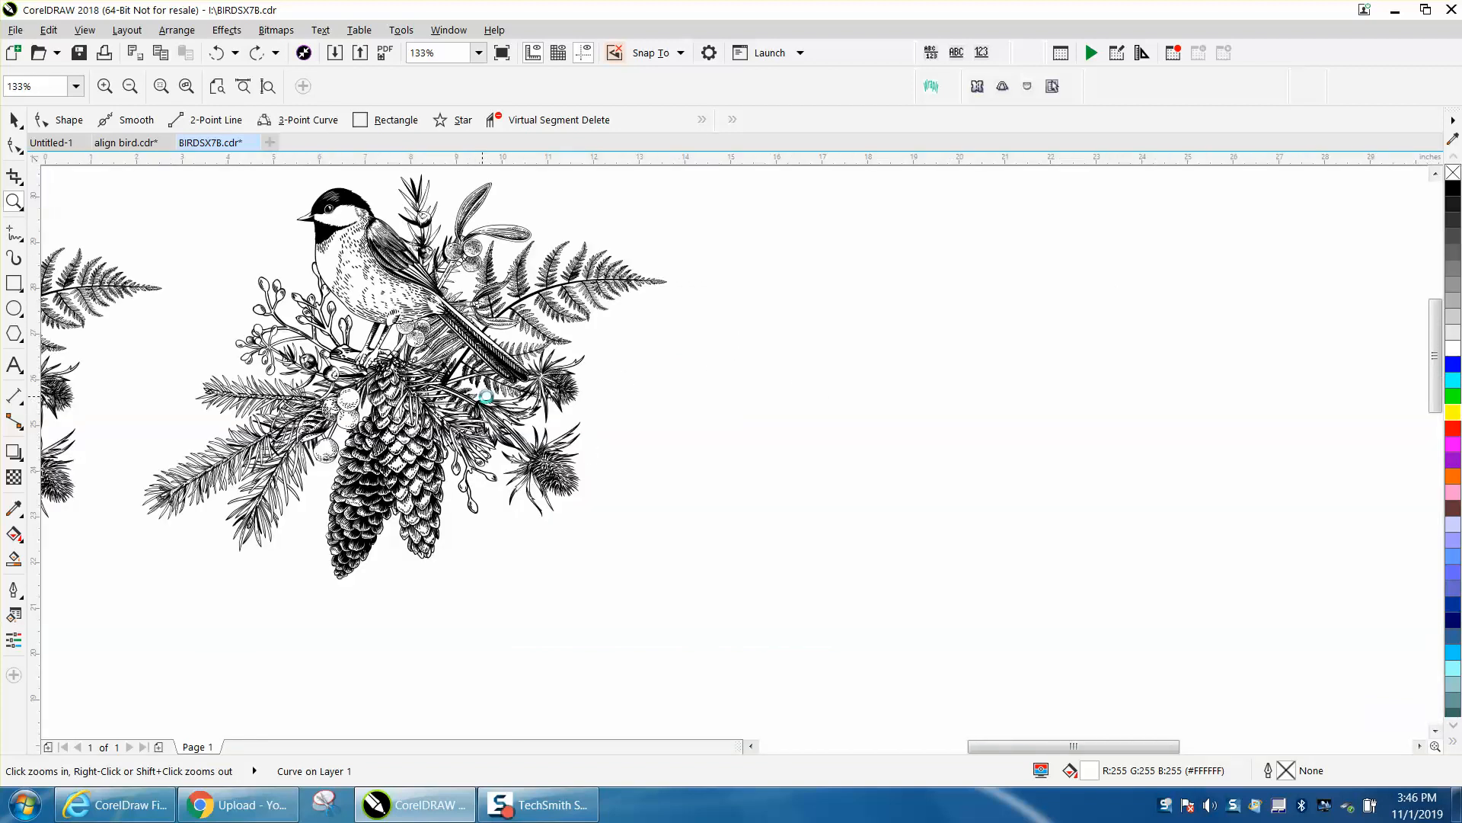
{"action": "scroll", "coordinate": [486, 396], "scroll_direction": "down", "scroll_amount": 2}
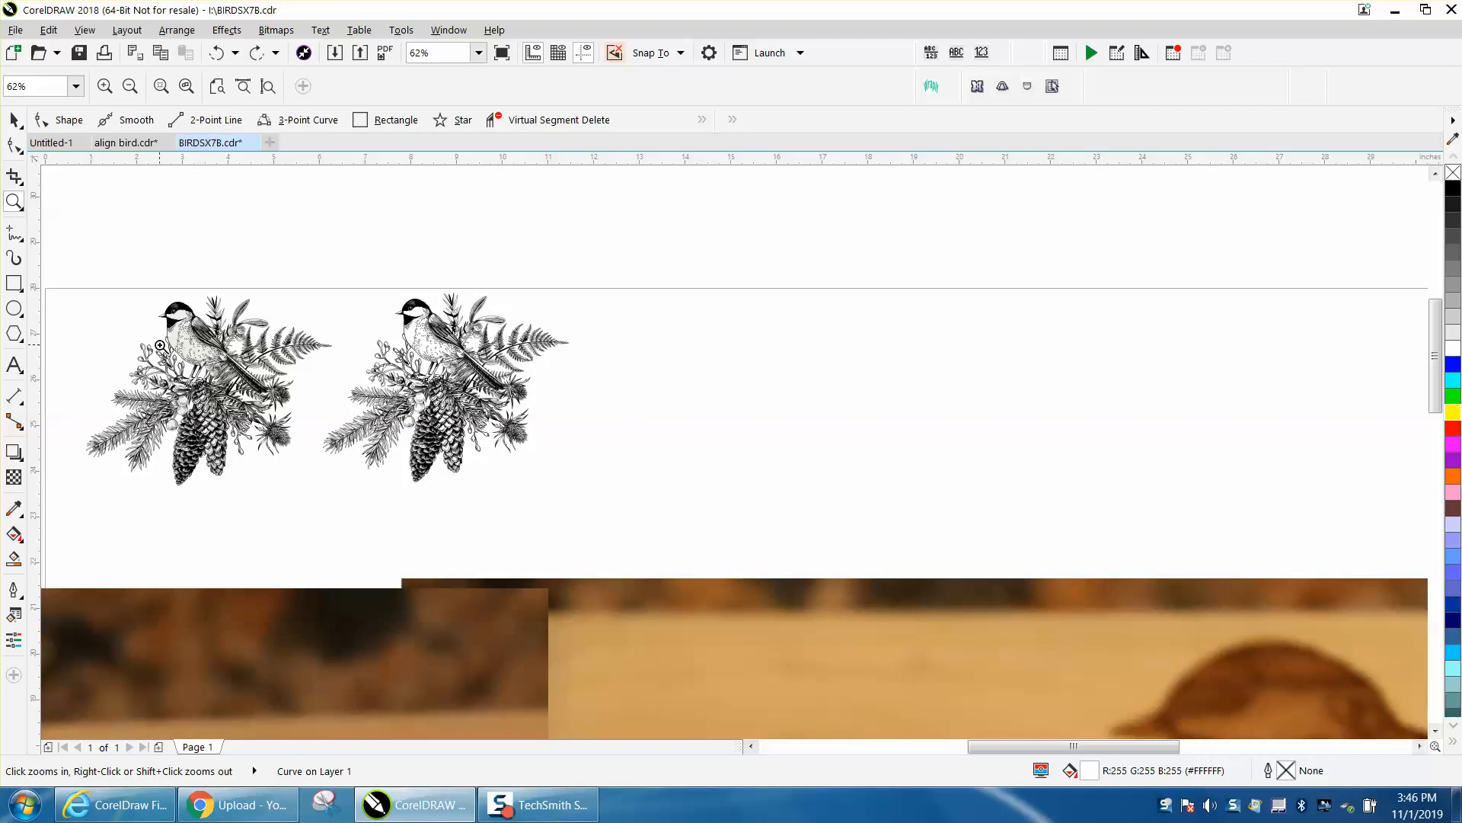
{"action": "left_click_drag", "start_coordinate": [77, 297], "coordinate": [347, 482]}
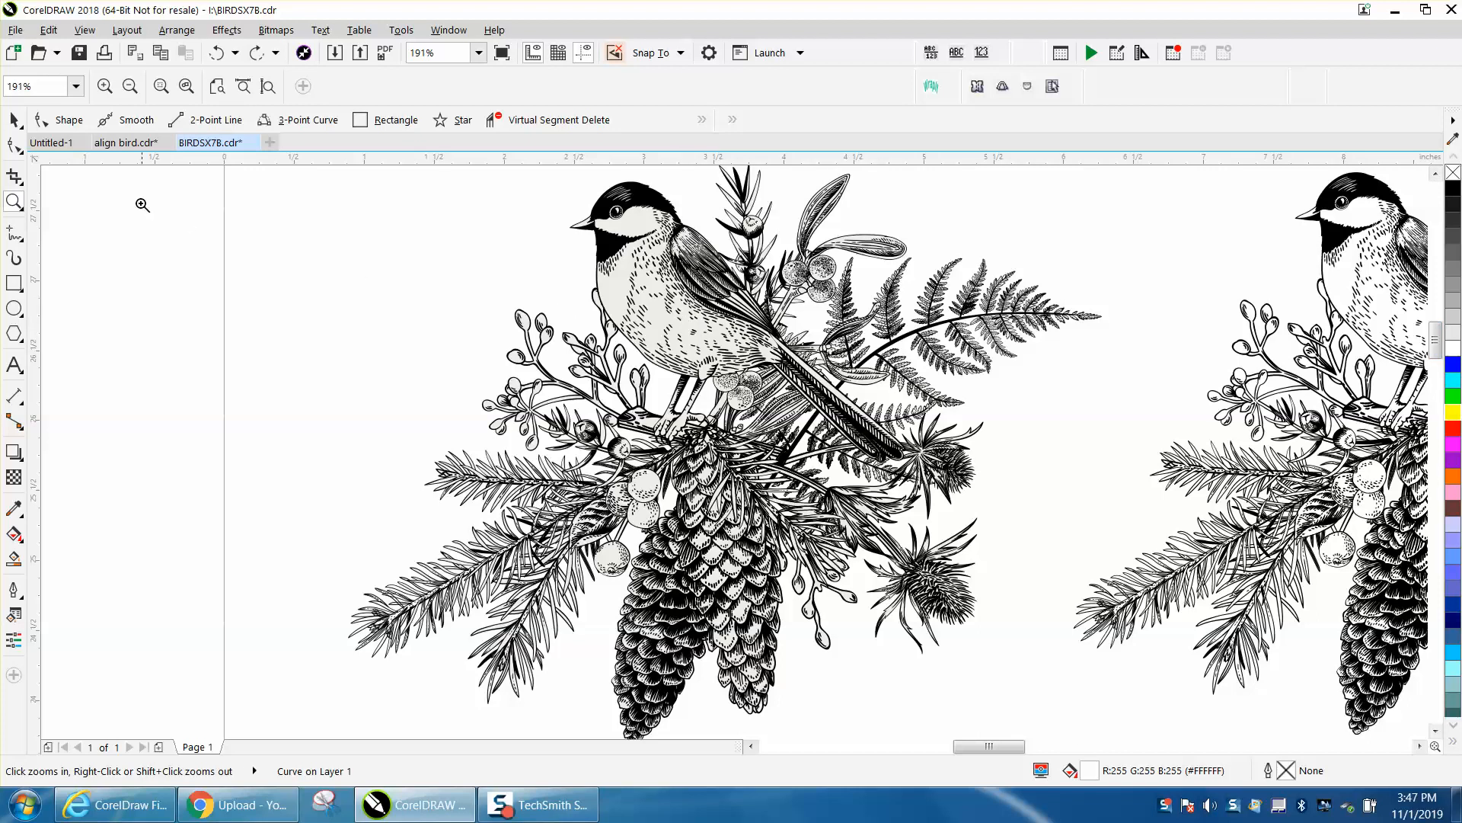
Step: Select every object of the first bird drawing, inspect the selection up close, and clear the selection
{"action": "left_click", "coordinate": [13, 120]}
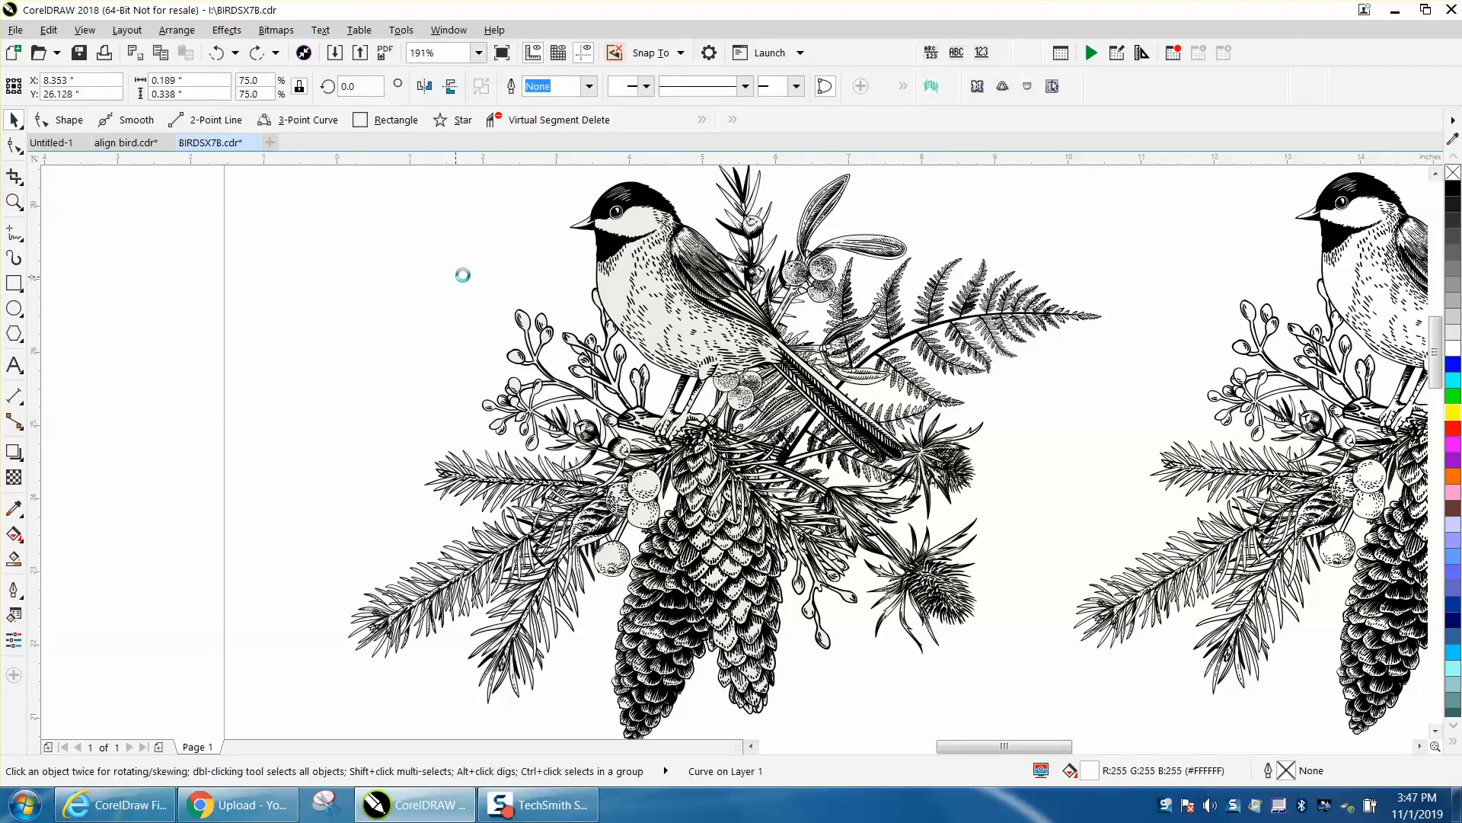
{"action": "scroll", "coordinate": [463, 275], "scroll_direction": "down", "scroll_amount": 3}
{"action": "left_click_drag", "start_coordinate": [374, 187], "coordinate": [537, 427]}
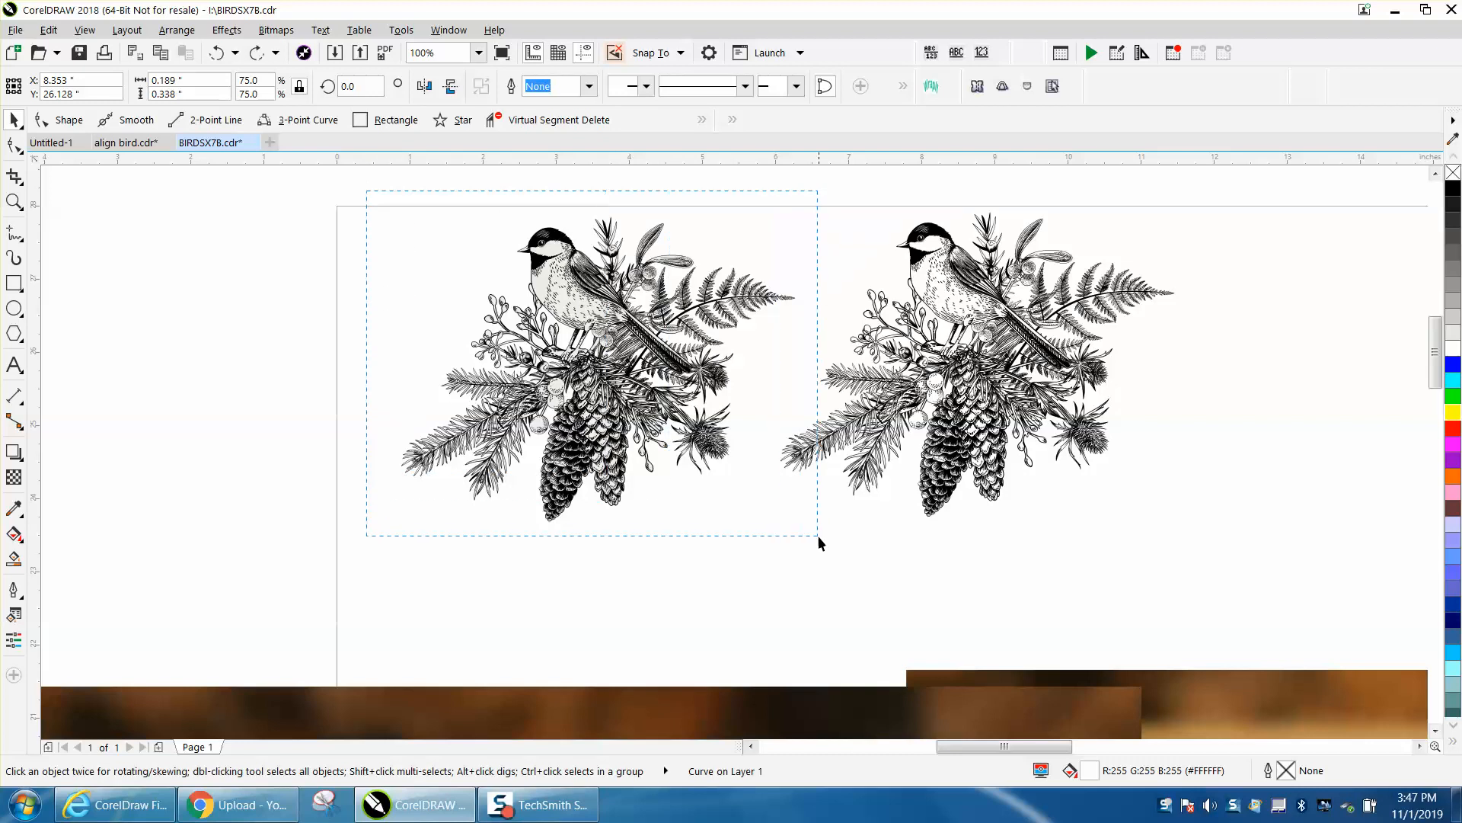
{"action": "left_click_drag", "start_coordinate": [819, 543], "coordinate": [819, 543]}
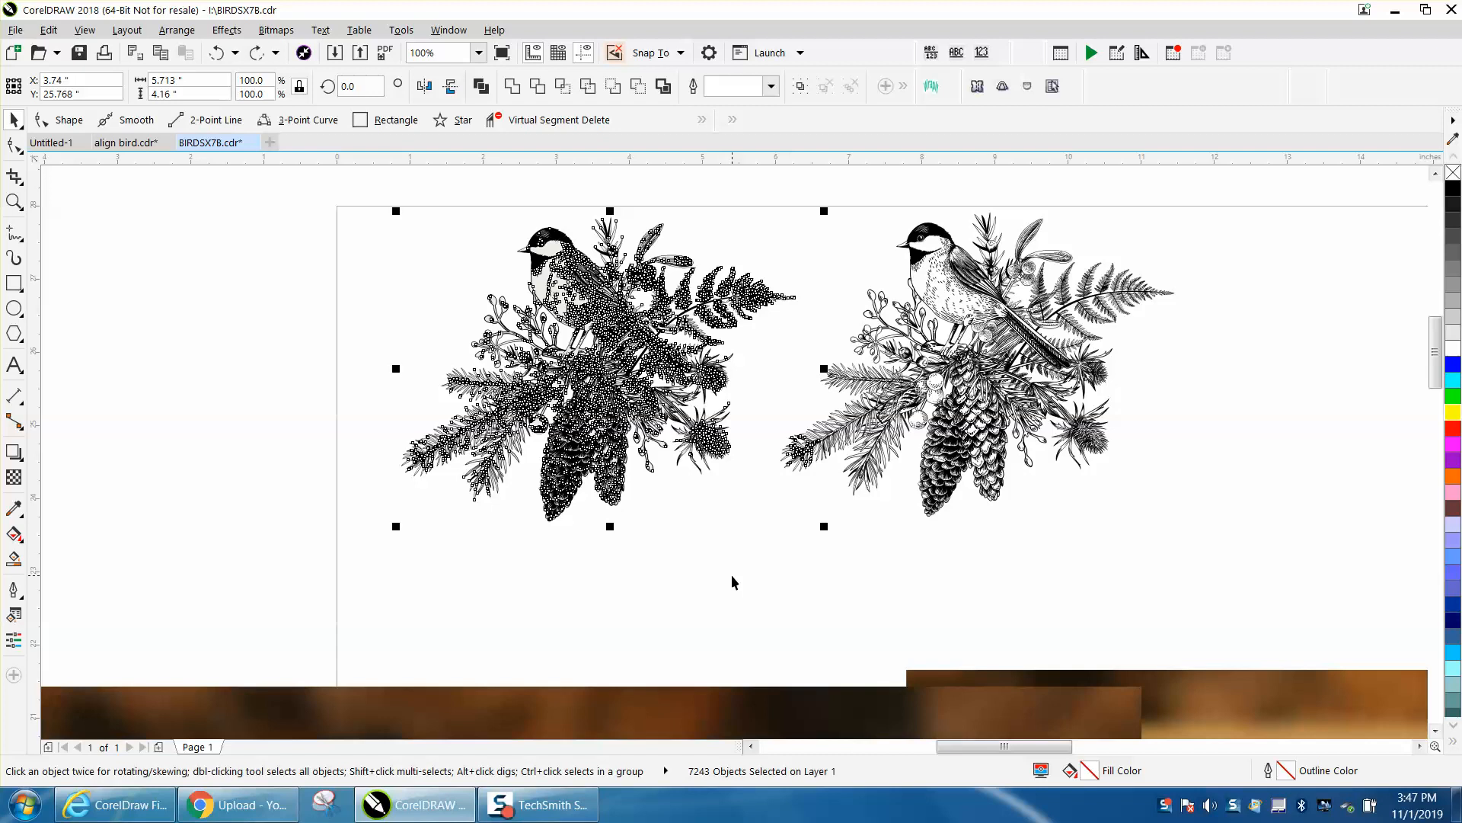
{"action": "left_click", "coordinate": [13, 201]}
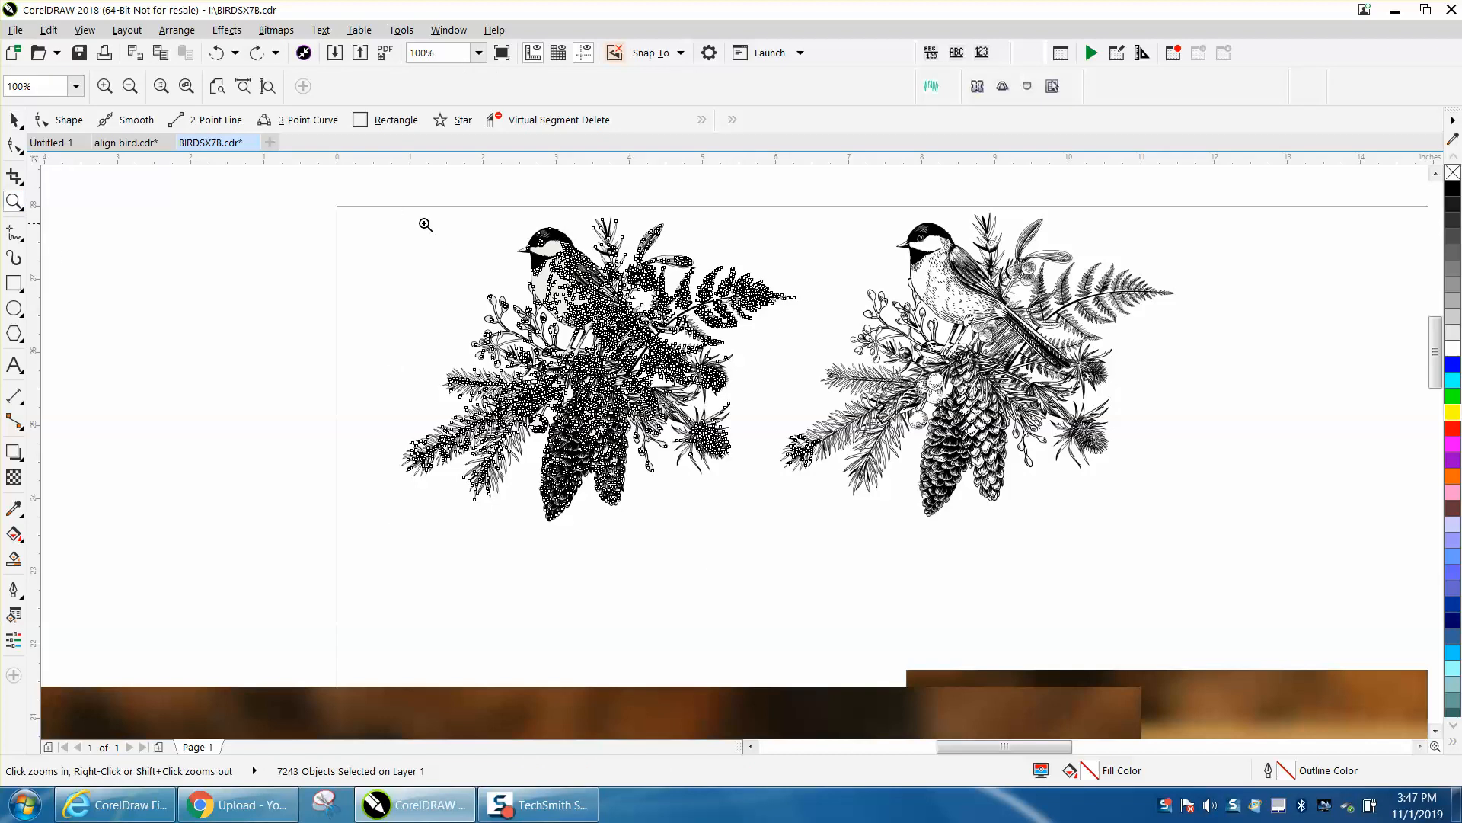
{"action": "left_click_drag", "start_coordinate": [425, 225], "coordinate": [831, 472]}
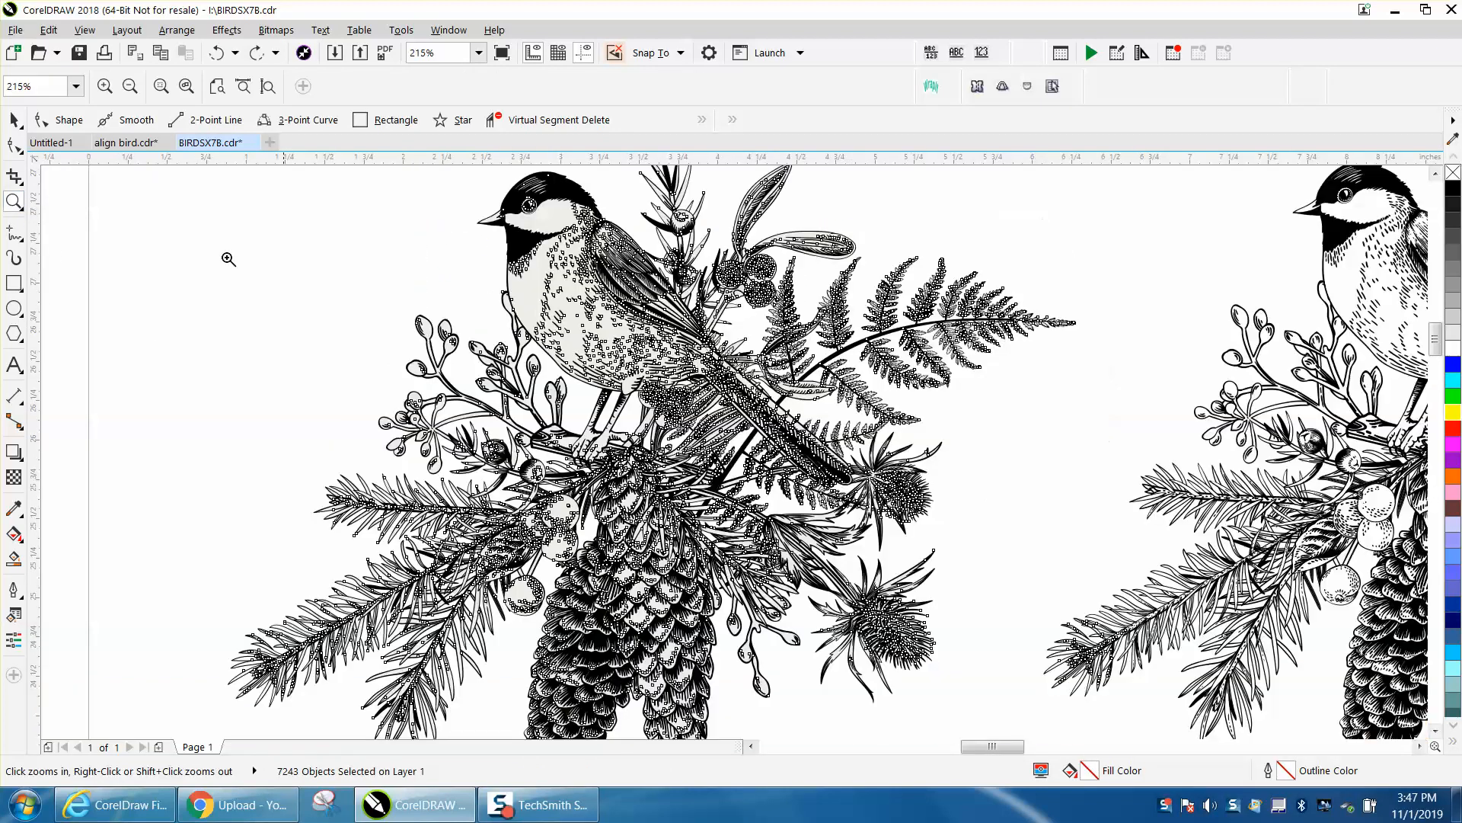
{"action": "left_click", "coordinate": [12, 123]}
{"action": "left_click", "coordinate": [241, 204]}
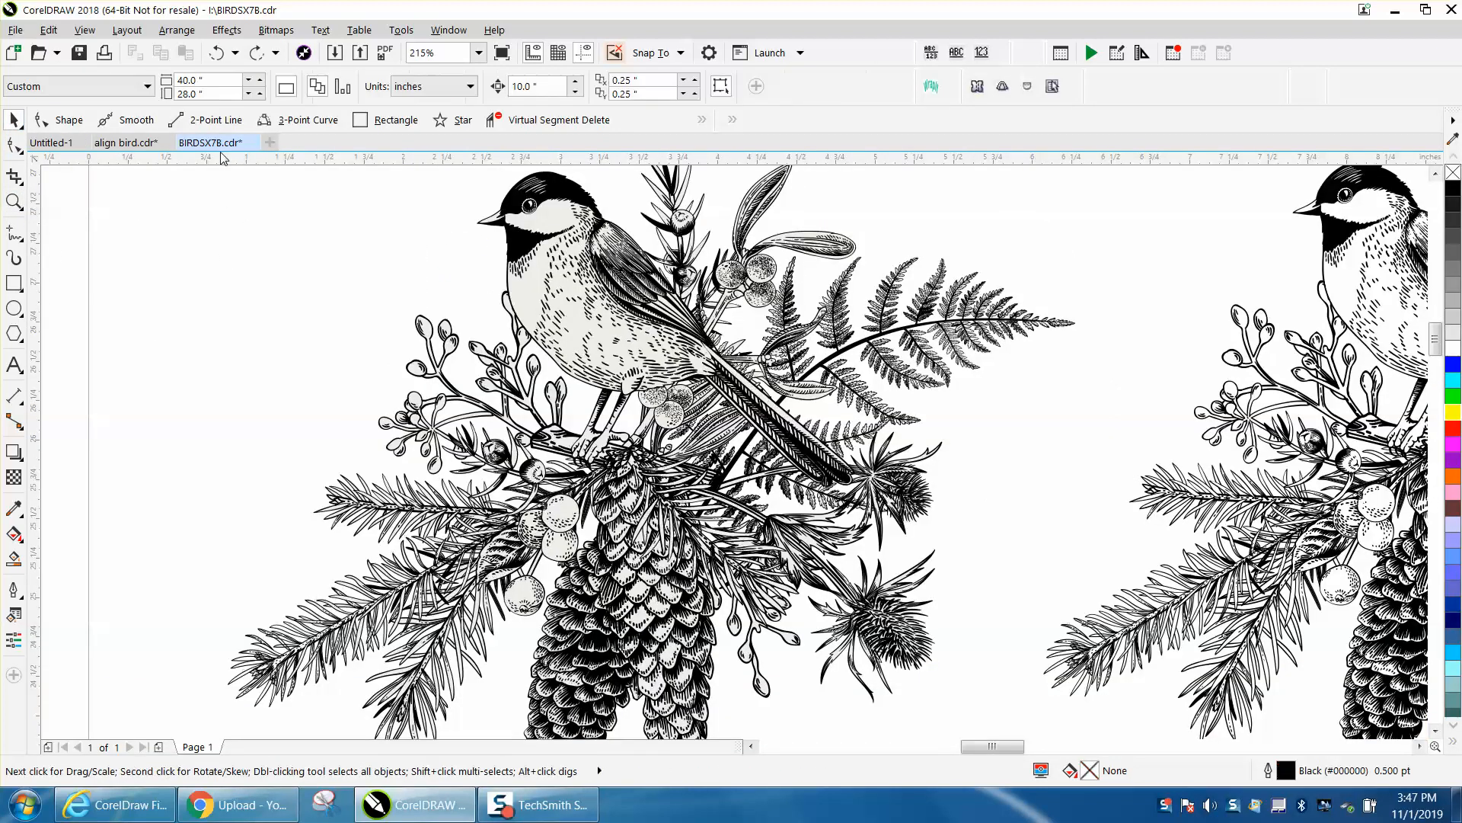
Step: Begin a new object search limited to objects with a uniform color fill
{"action": "left_click", "coordinate": [49, 30]}
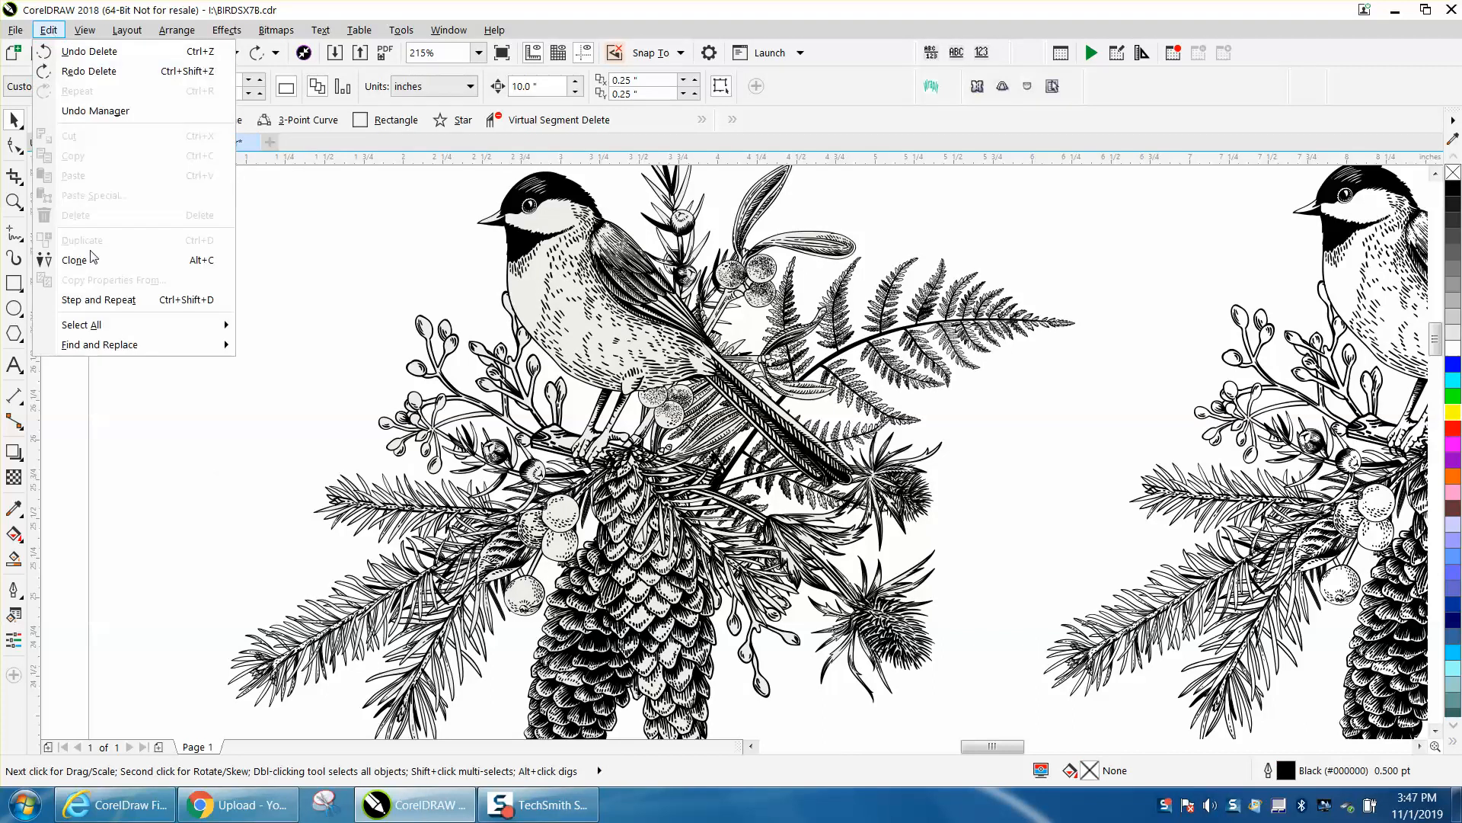
{"action": "mouse_move", "coordinate": [103, 345]}
{"action": "left_click", "coordinate": [309, 349]}
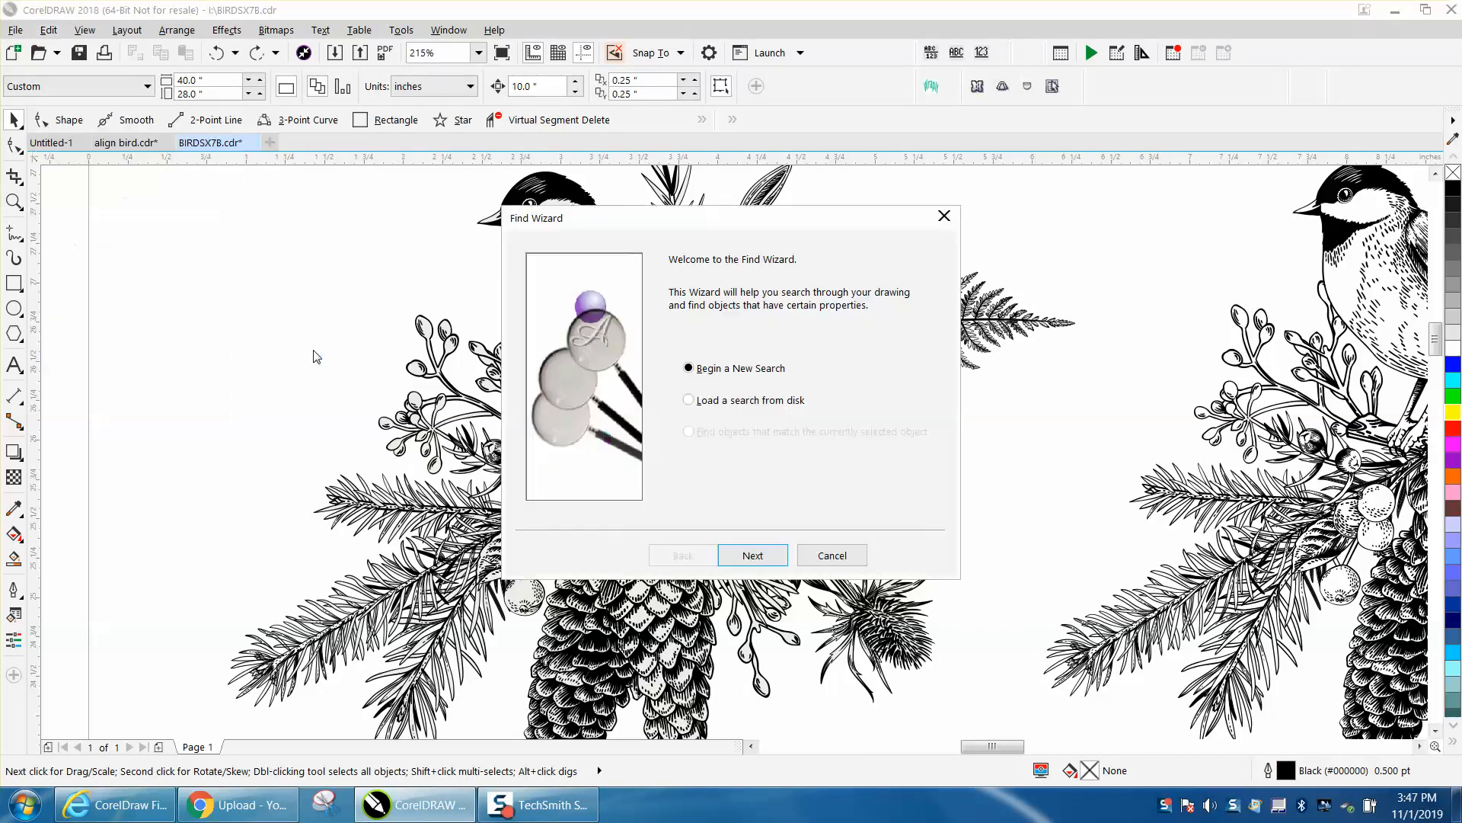
{"action": "left_click", "coordinate": [762, 555]}
{"action": "left_click_drag", "start_coordinate": [801, 225], "coordinate": [1065, 193]}
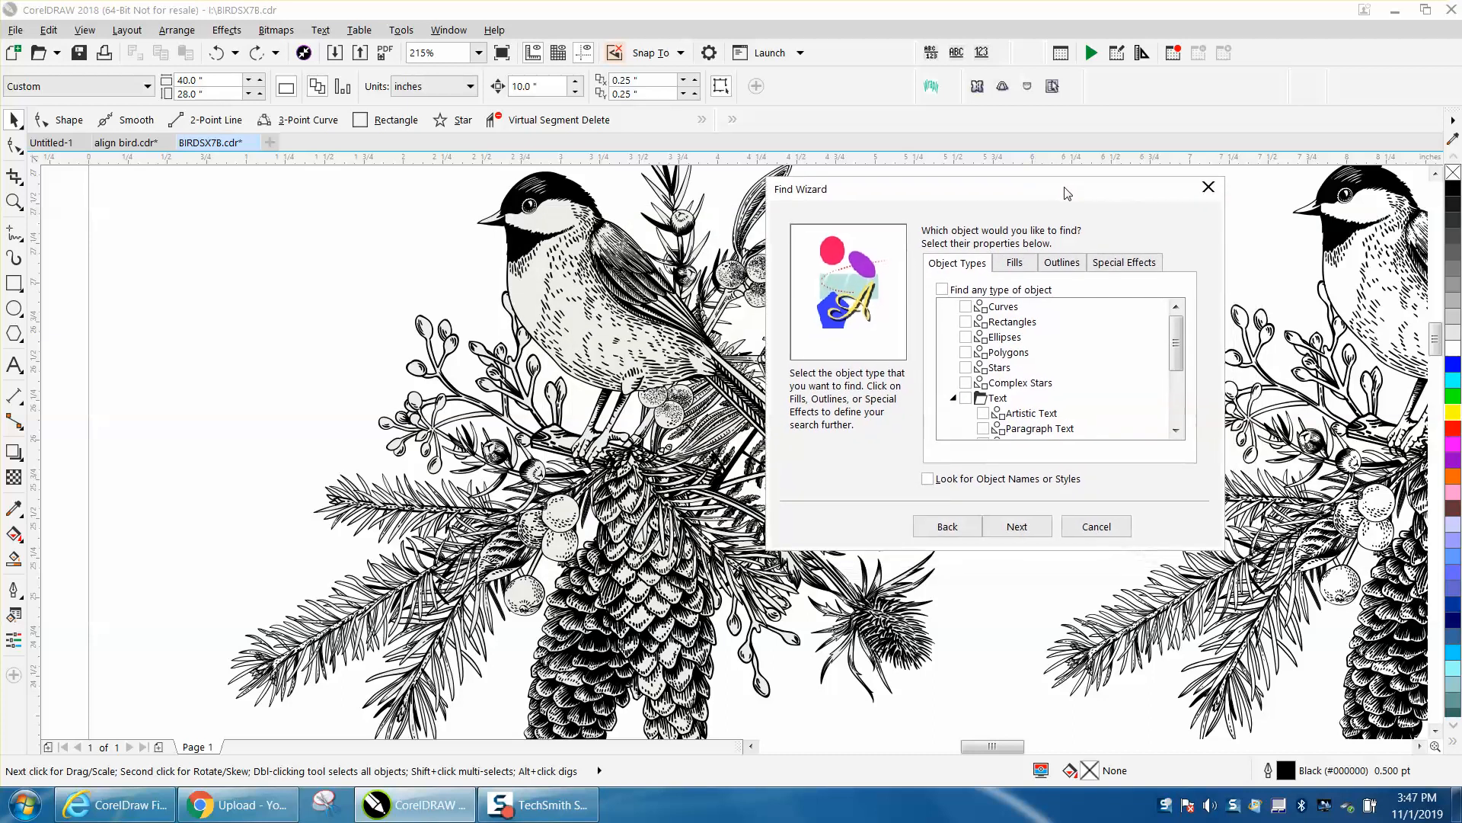
{"action": "left_click", "coordinate": [1021, 261]}
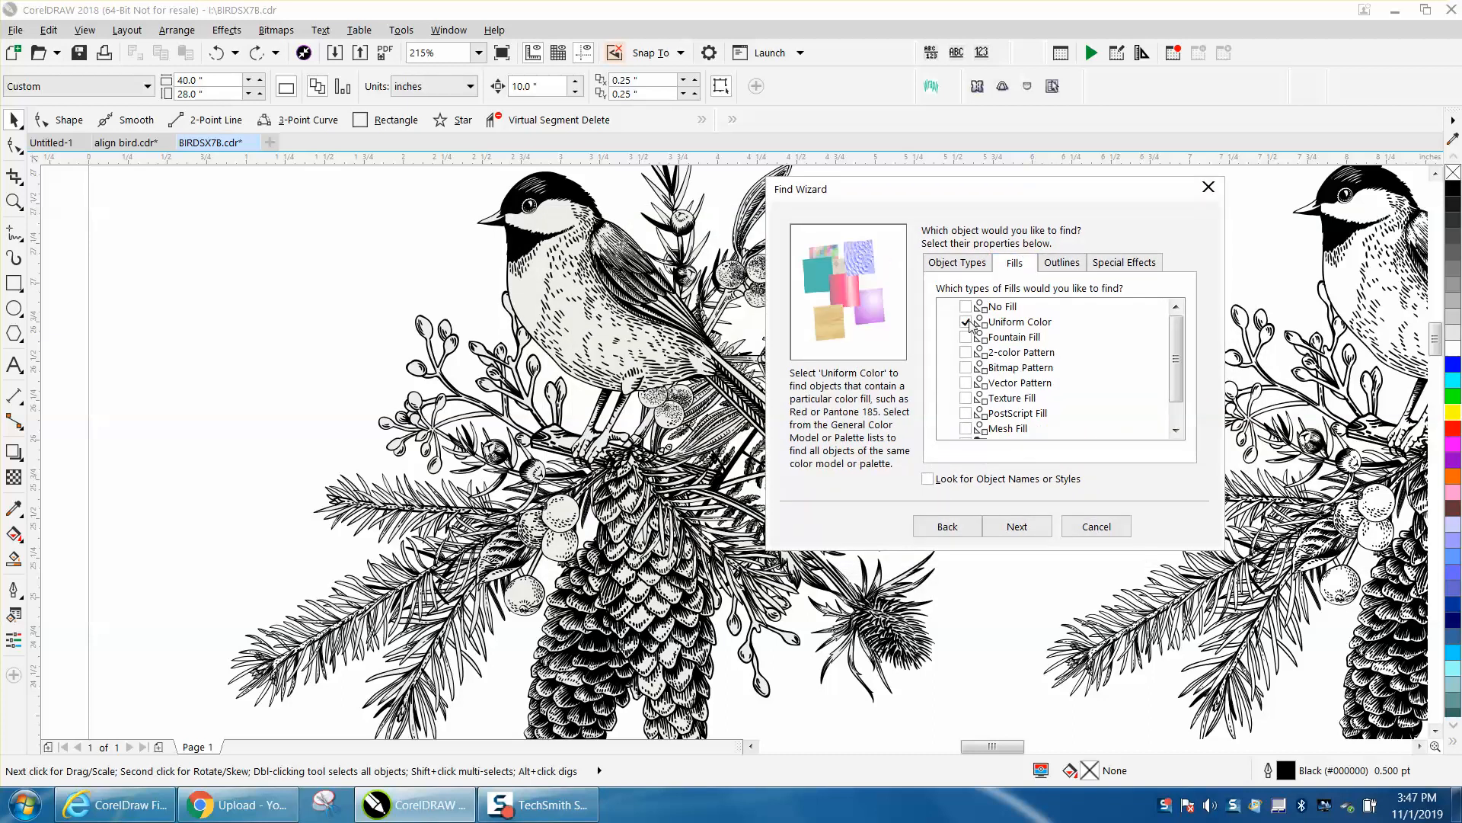
{"action": "left_click", "coordinate": [1025, 528]}
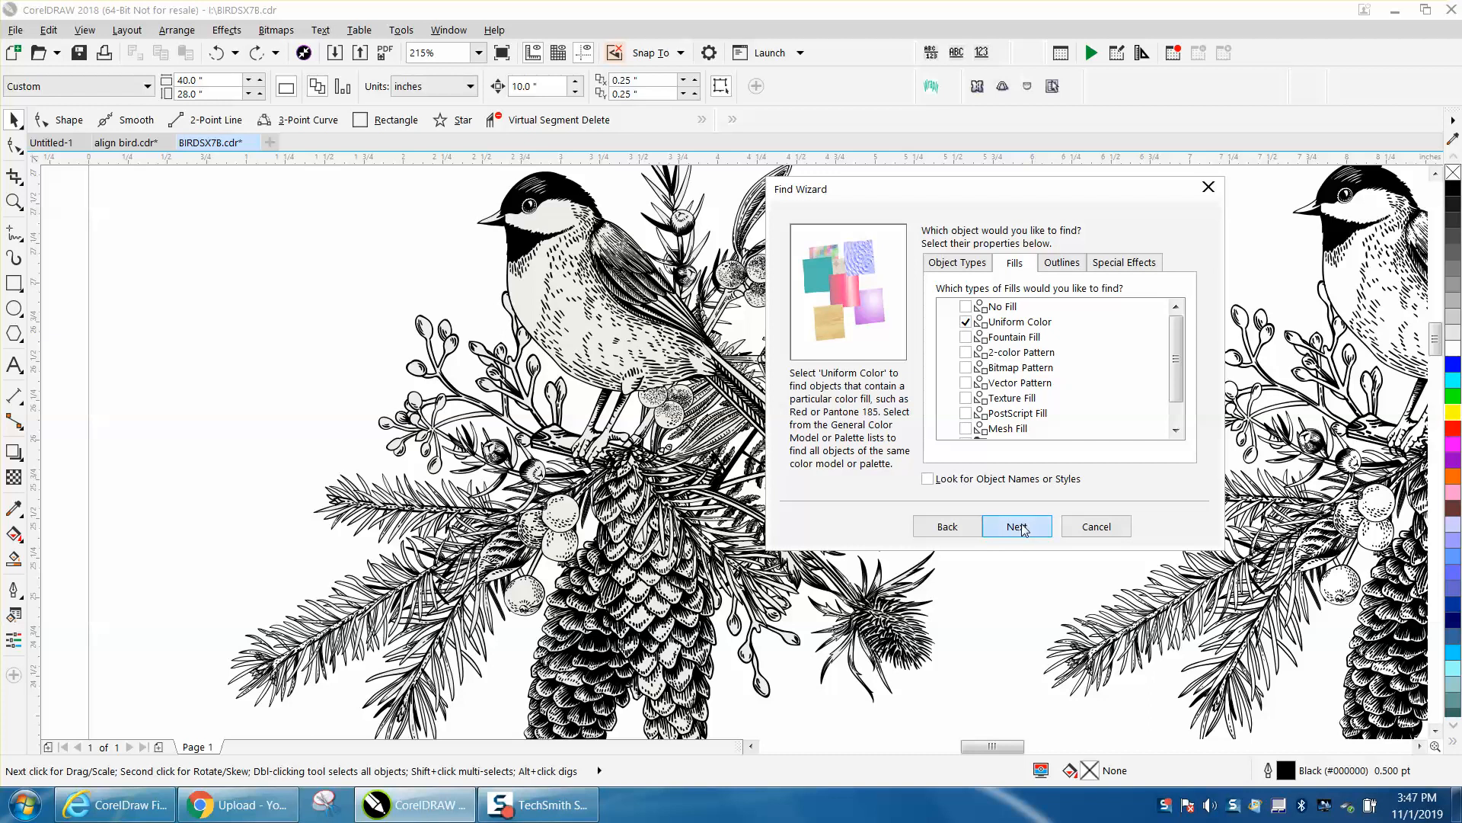
Step: Search for the specific off-white fill sampled from the first bird's breast, RGB 240, 237, 235, and close the search
{"action": "left_click", "coordinate": [839, 282]}
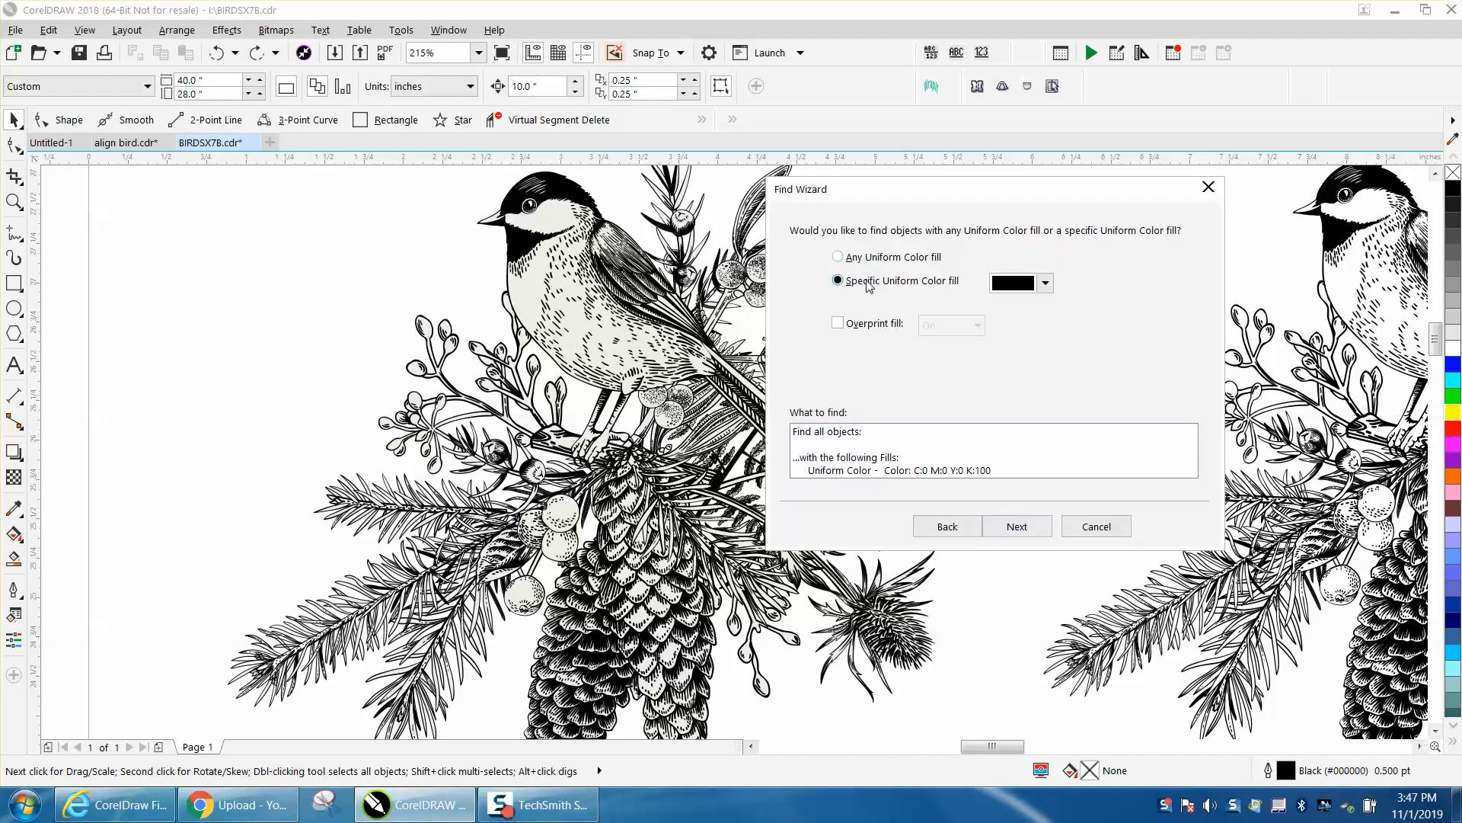
{"action": "left_click", "coordinate": [1046, 283]}
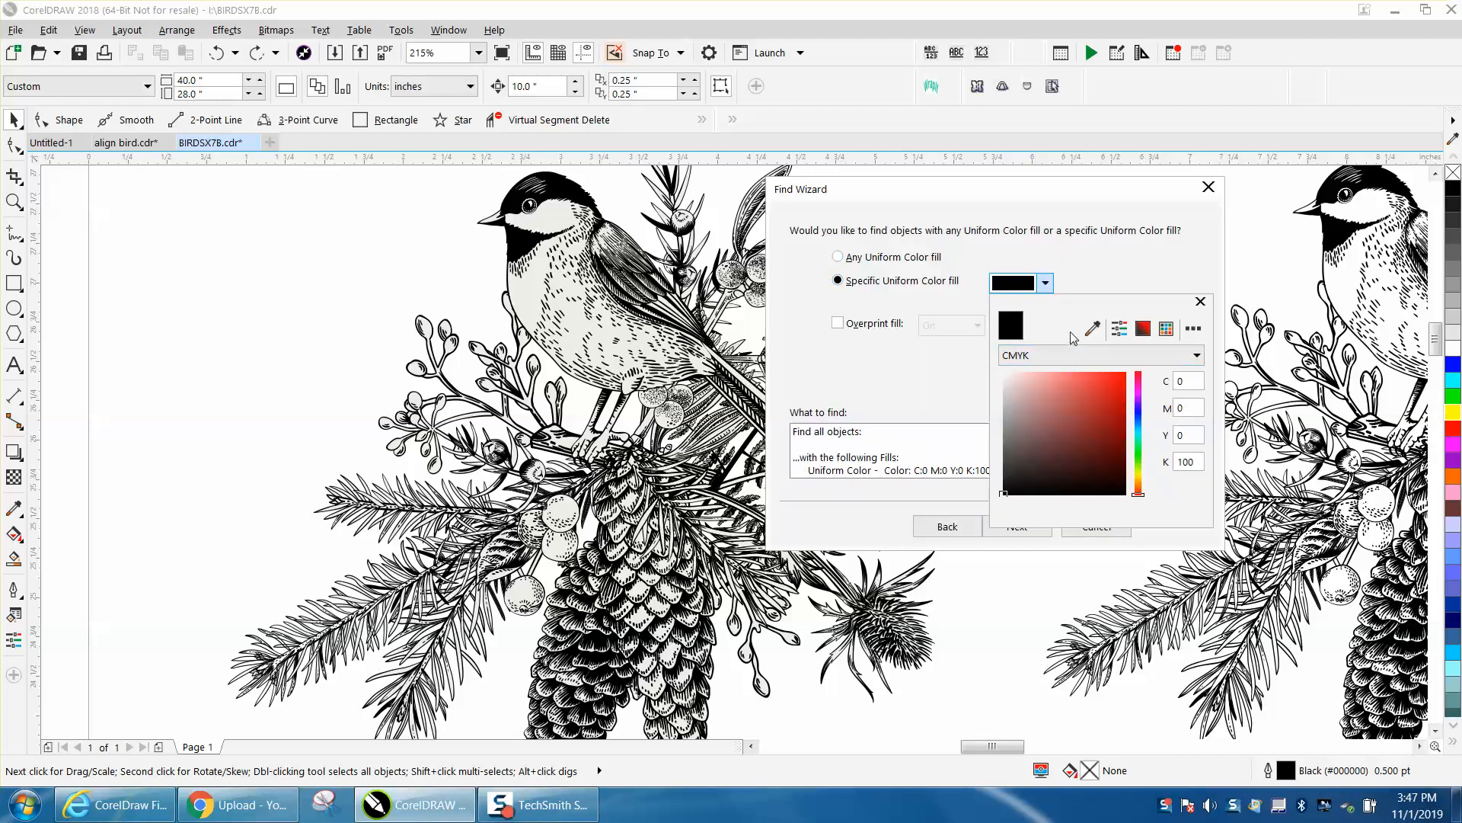
{"action": "left_click", "coordinate": [1092, 328]}
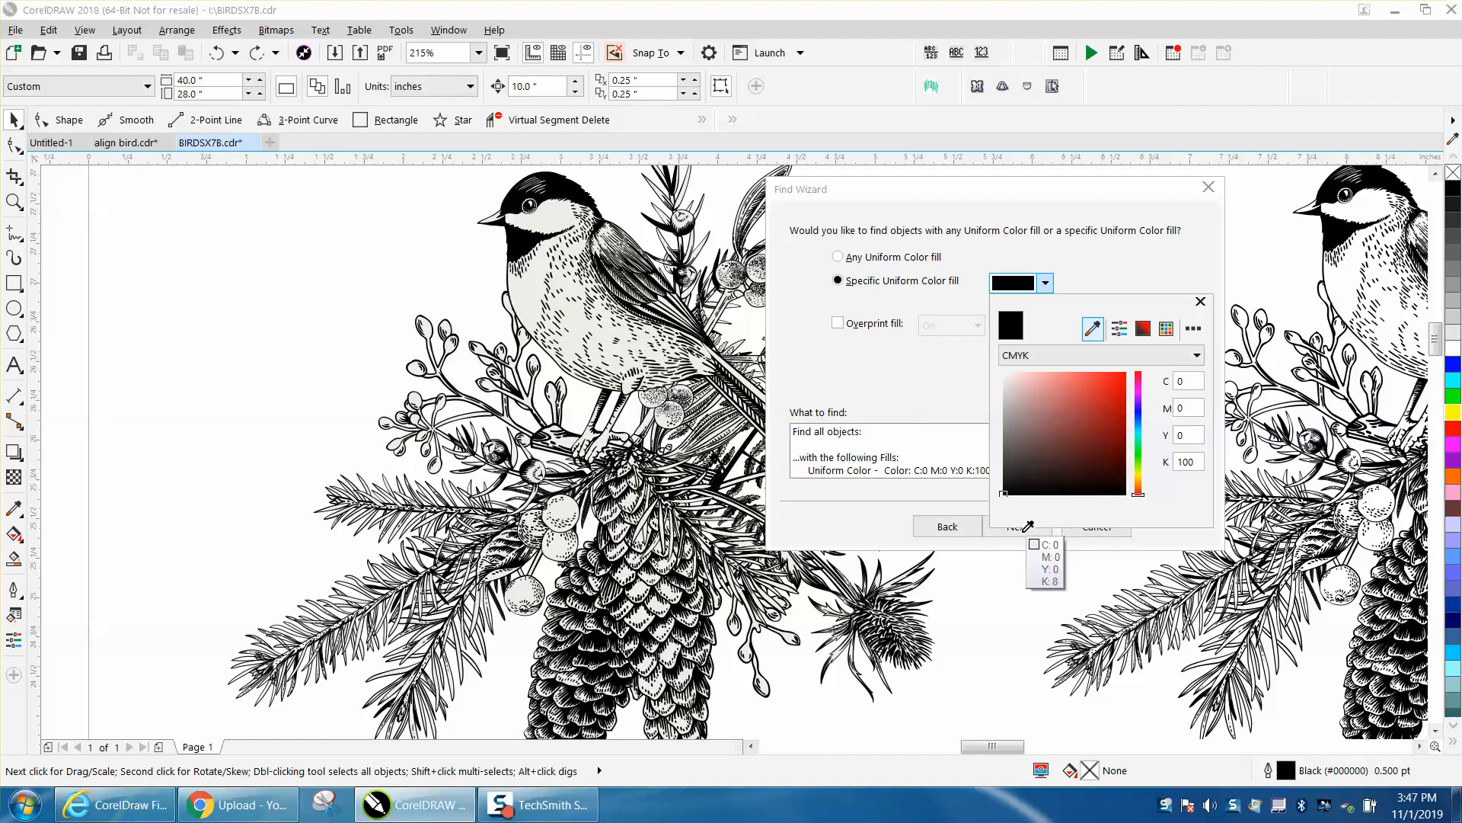
{"action": "left_click", "coordinate": [534, 280]}
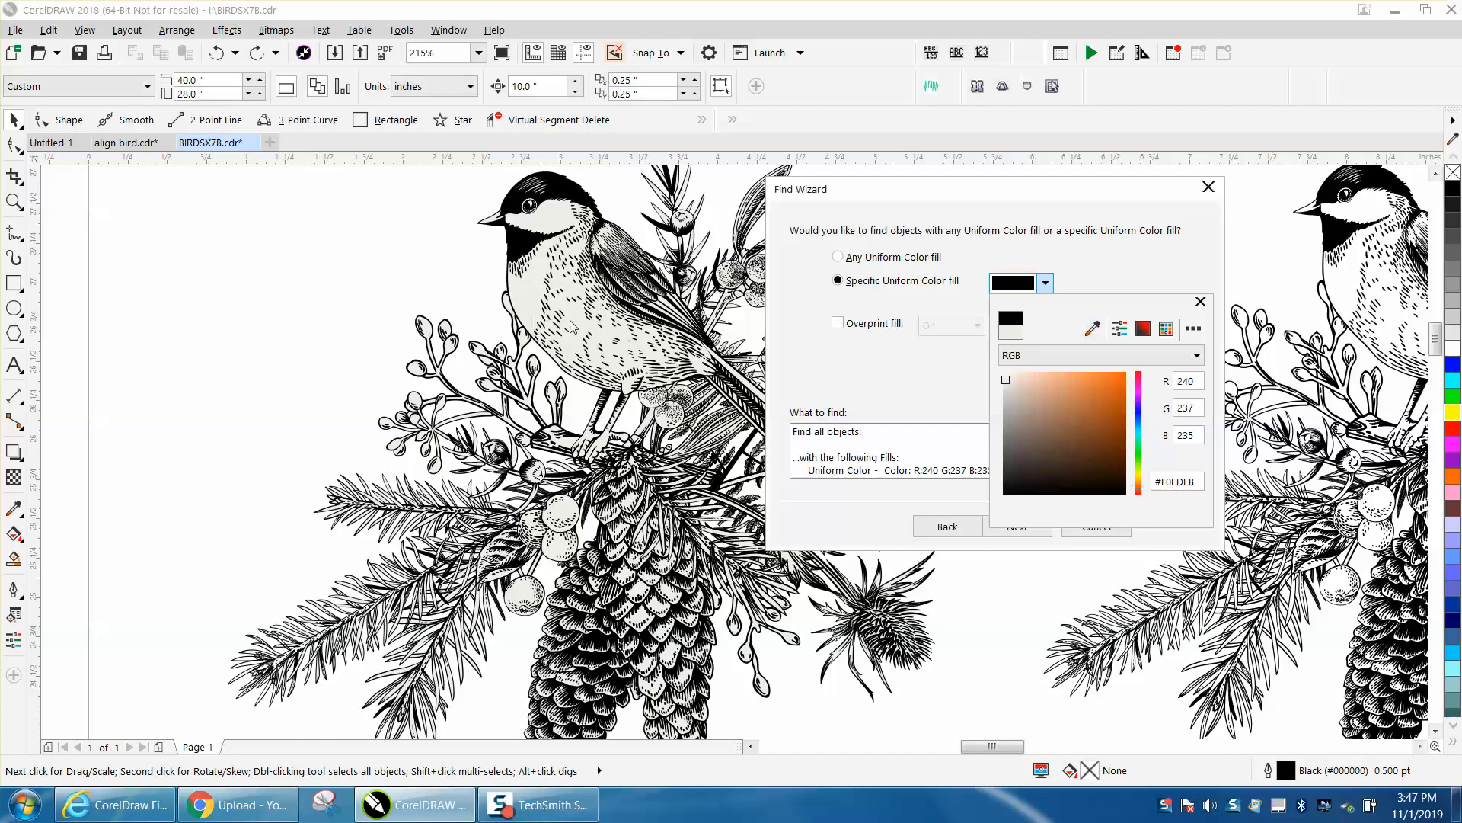
{"action": "left_click", "coordinate": [1026, 531]}
{"action": "left_click", "coordinate": [1026, 531]}
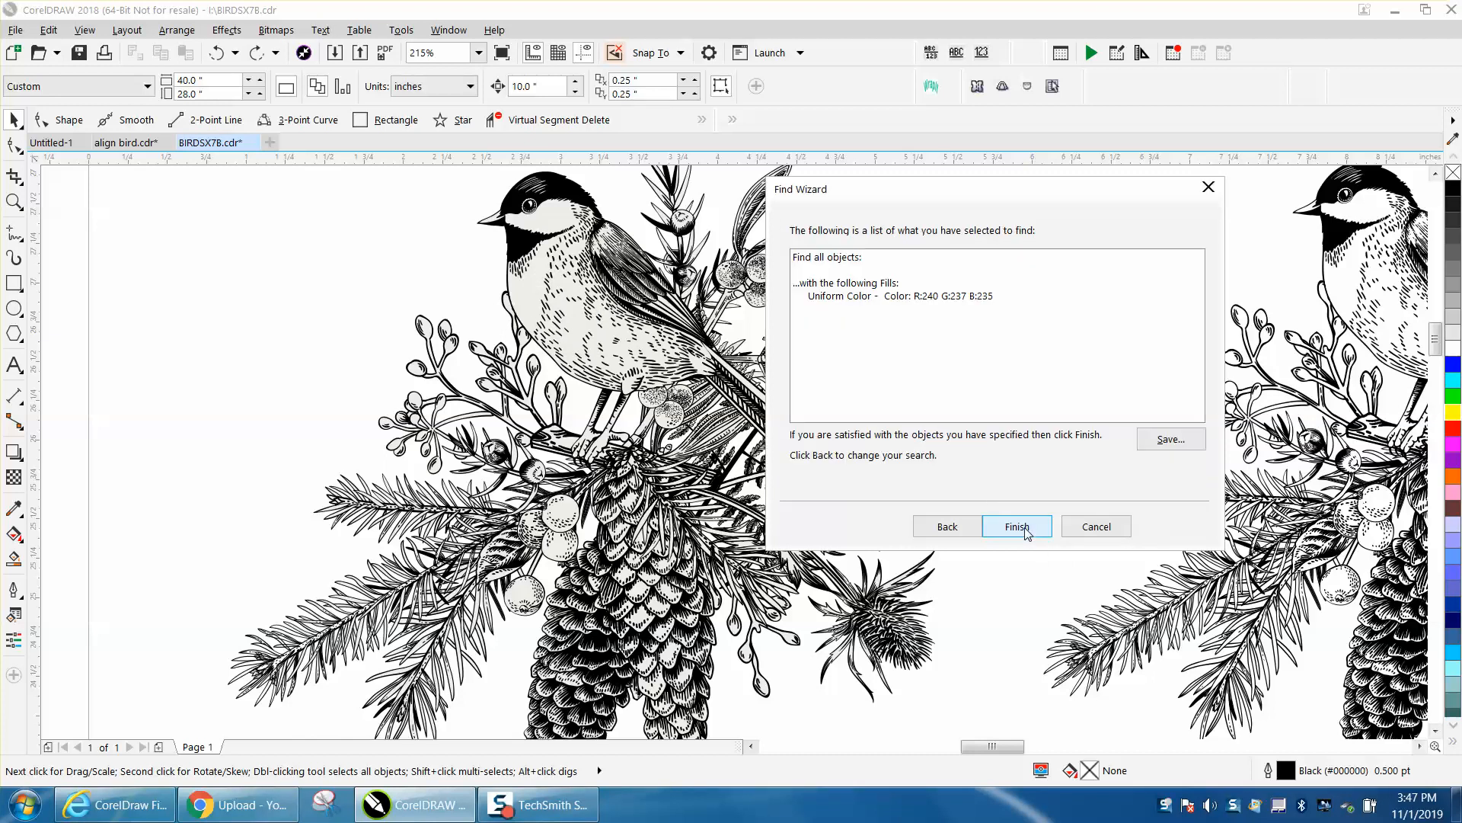
{"action": "left_click", "coordinate": [1029, 524]}
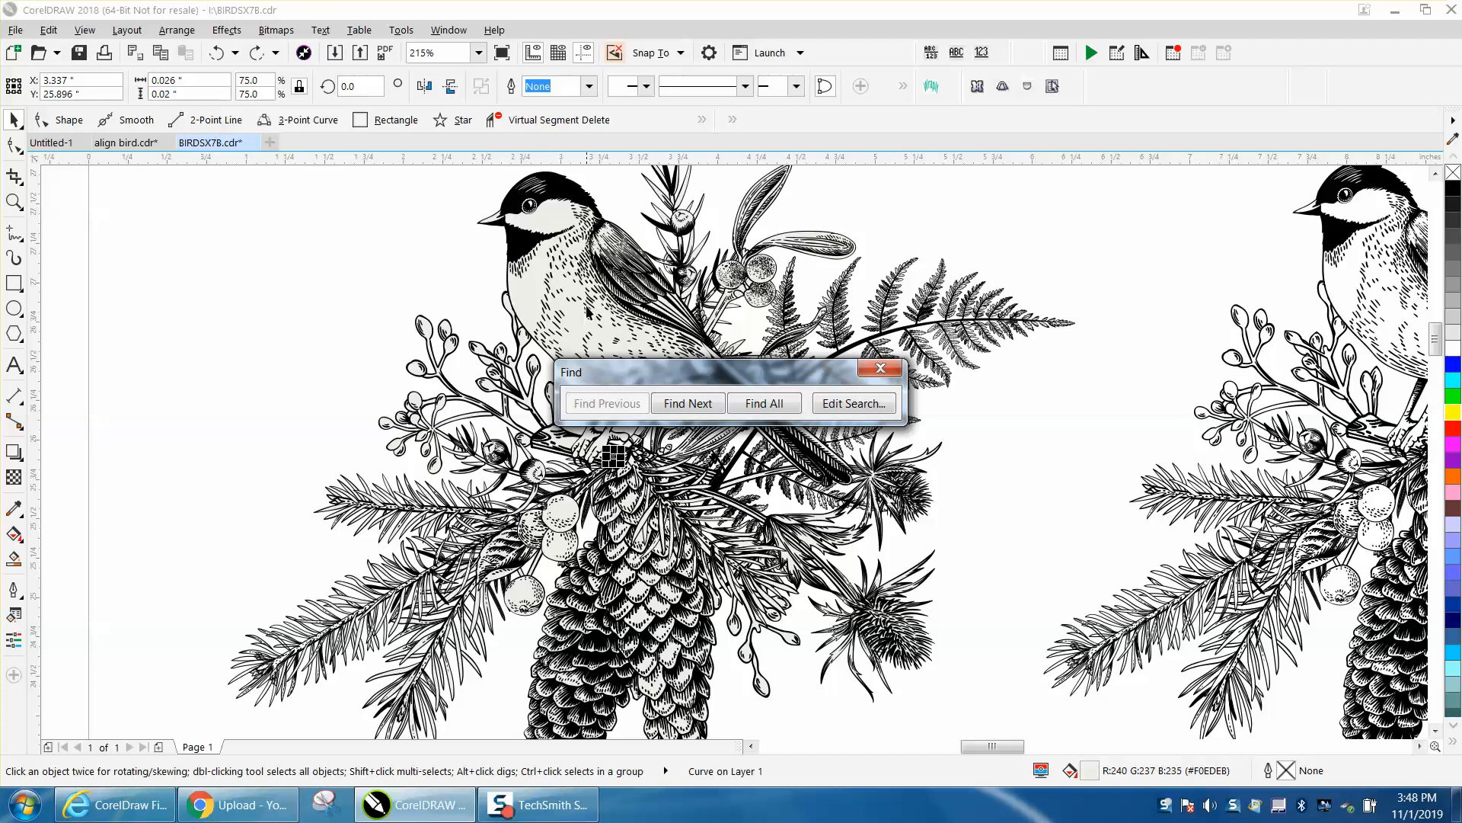
{"action": "left_click", "coordinate": [881, 368]}
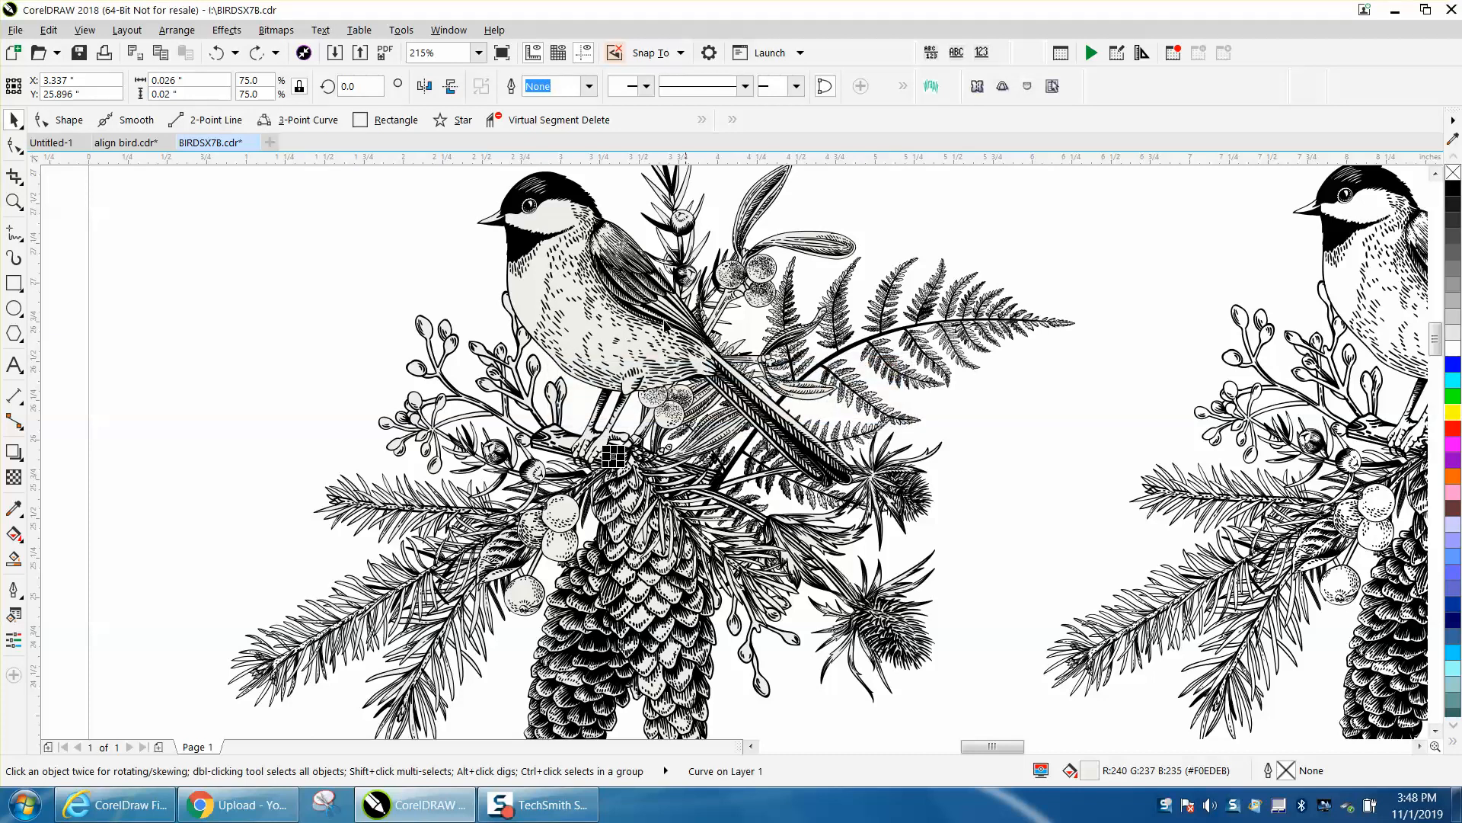
Step: Try filling the first bird's off-white body with white, look up the object replacement command, and undo the fill
{"action": "scroll", "coordinate": [613, 311], "scroll_direction": "down", "scroll_amount": 3}
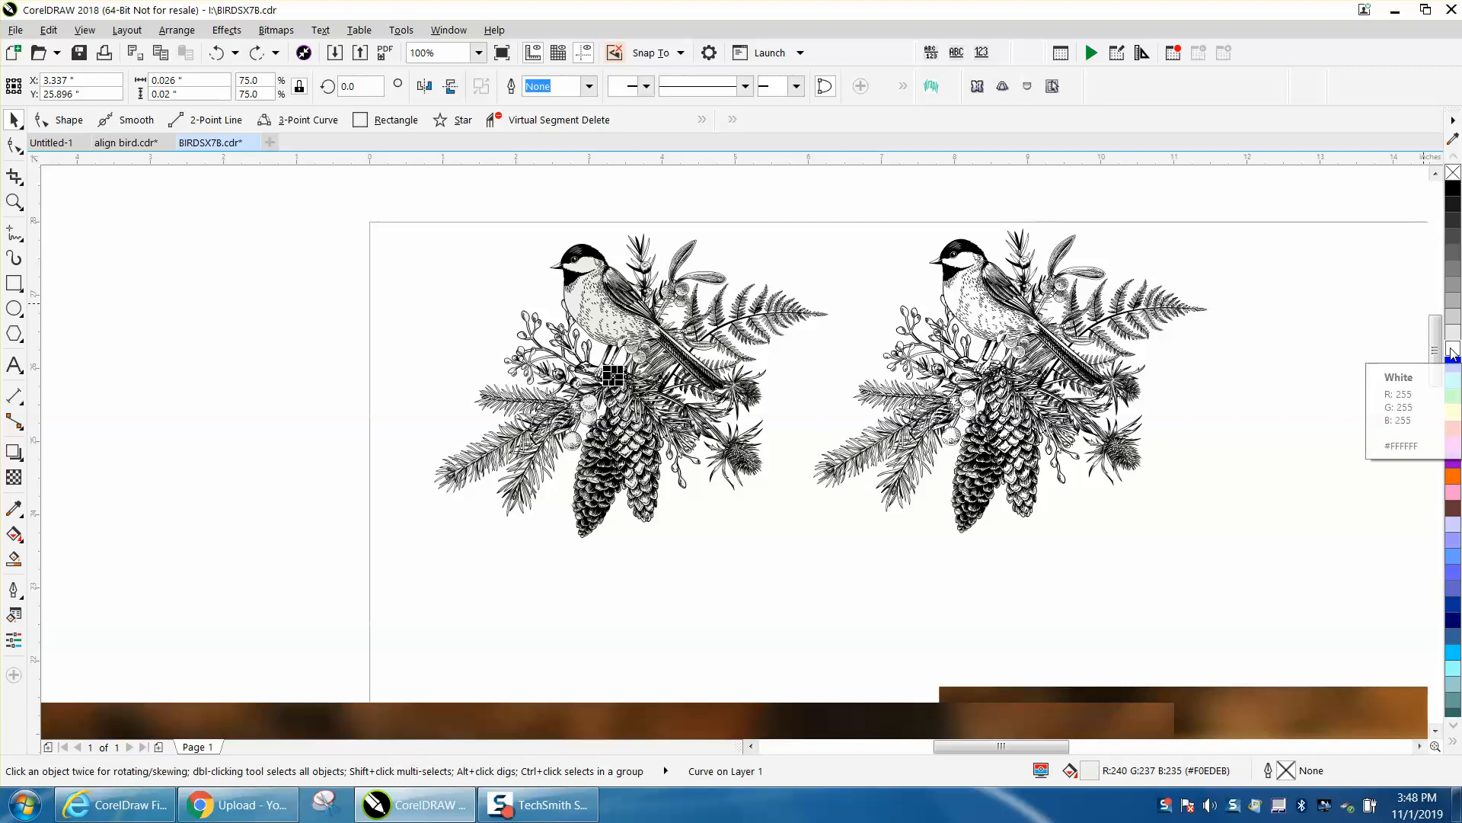
{"action": "left_click", "coordinate": [577, 292]}
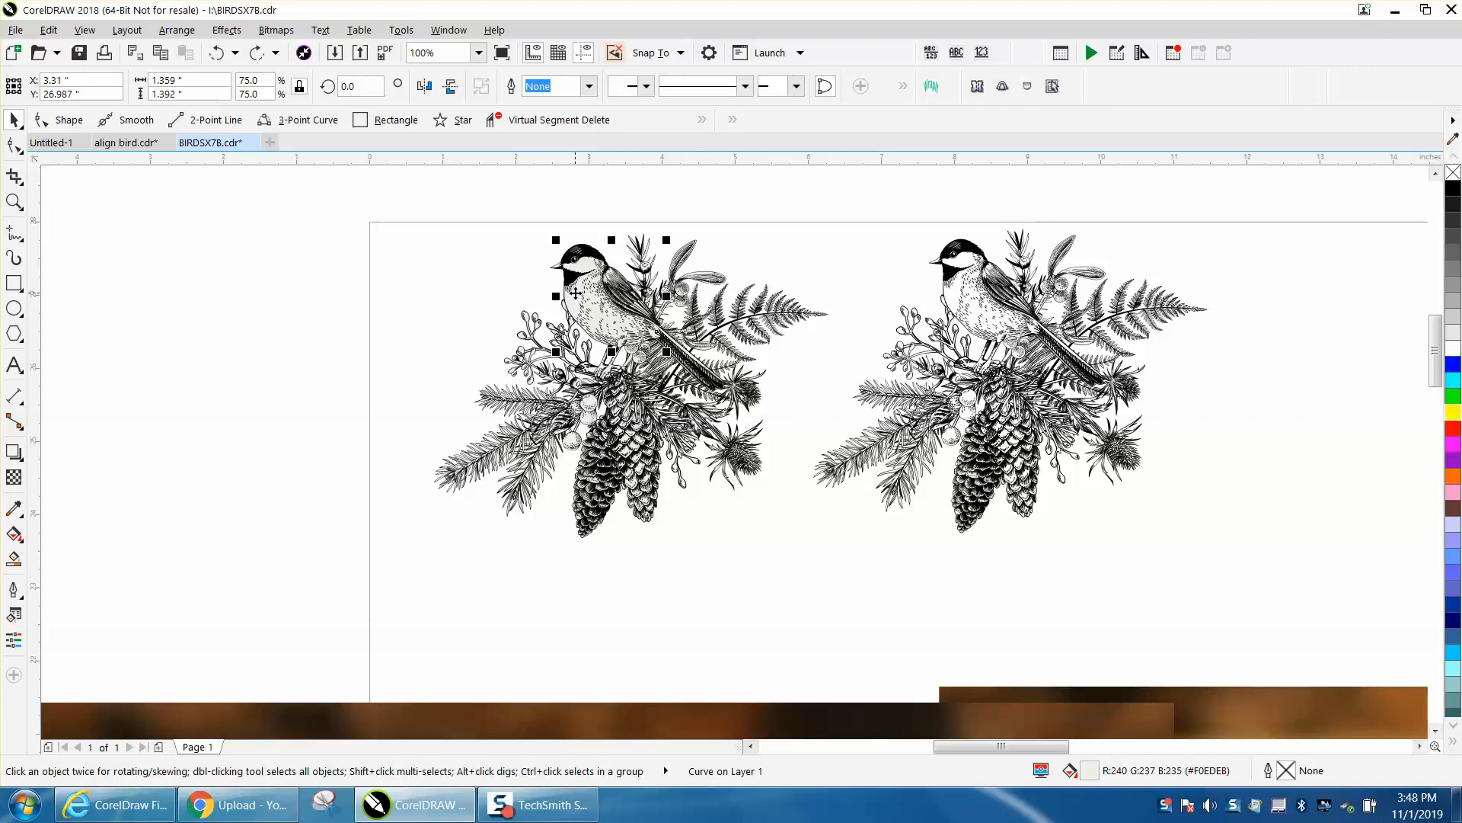
{"action": "left_click", "coordinate": [1453, 352]}
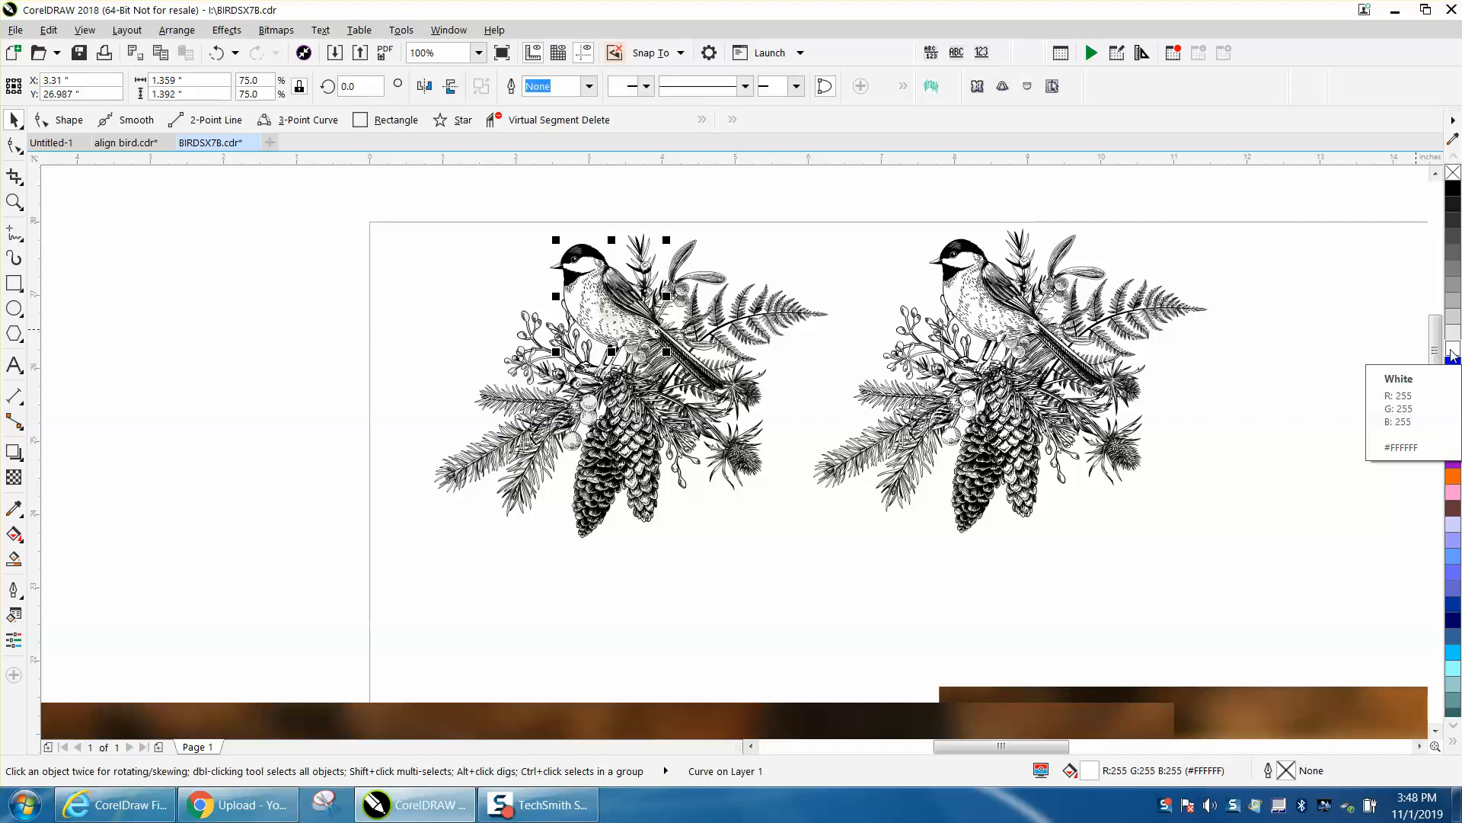
{"action": "left_click", "coordinate": [48, 31]}
{"action": "mouse_move", "coordinate": [176, 345]}
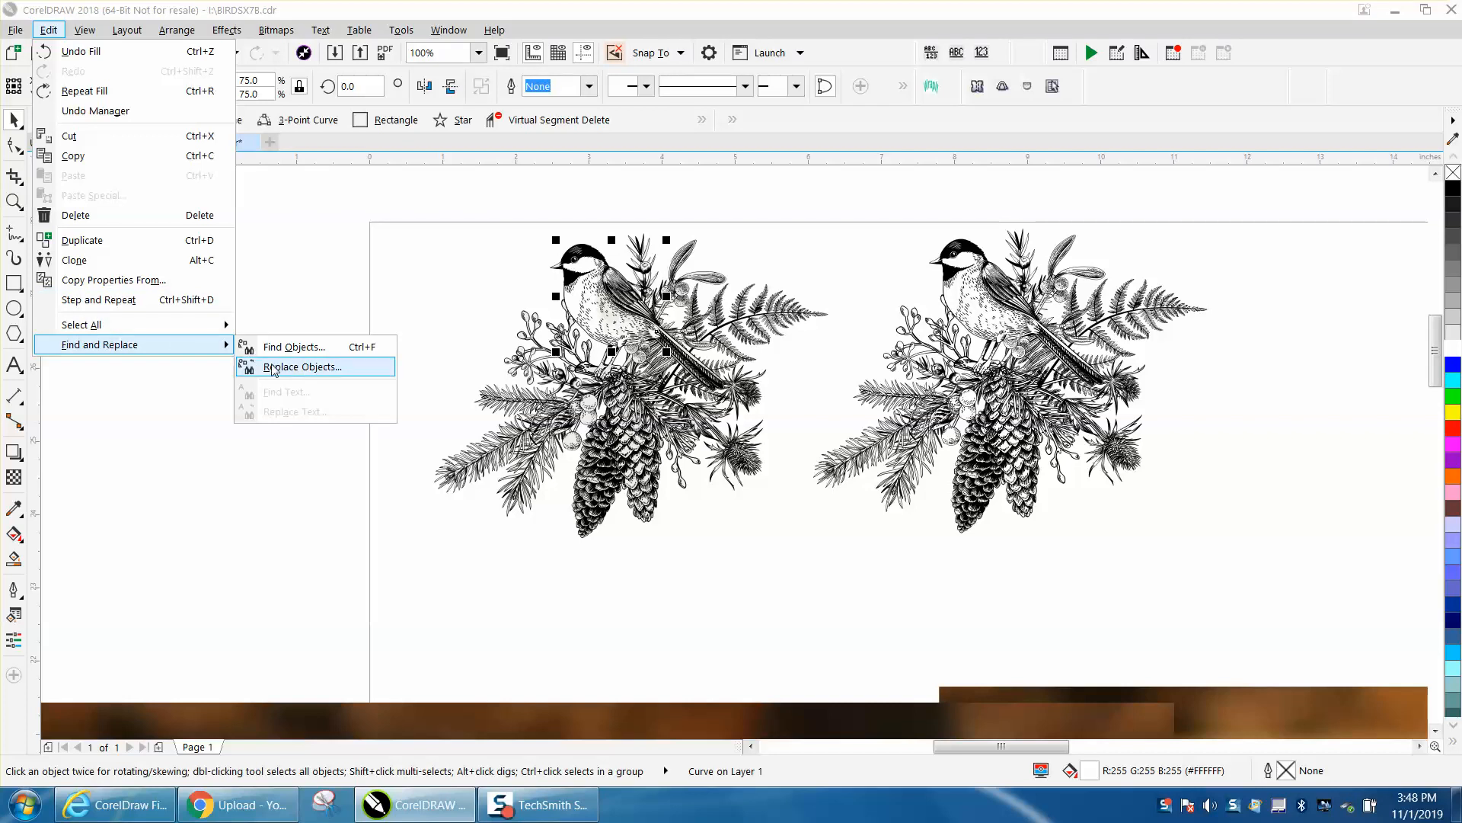
{"action": "left_click", "coordinate": [276, 290]}
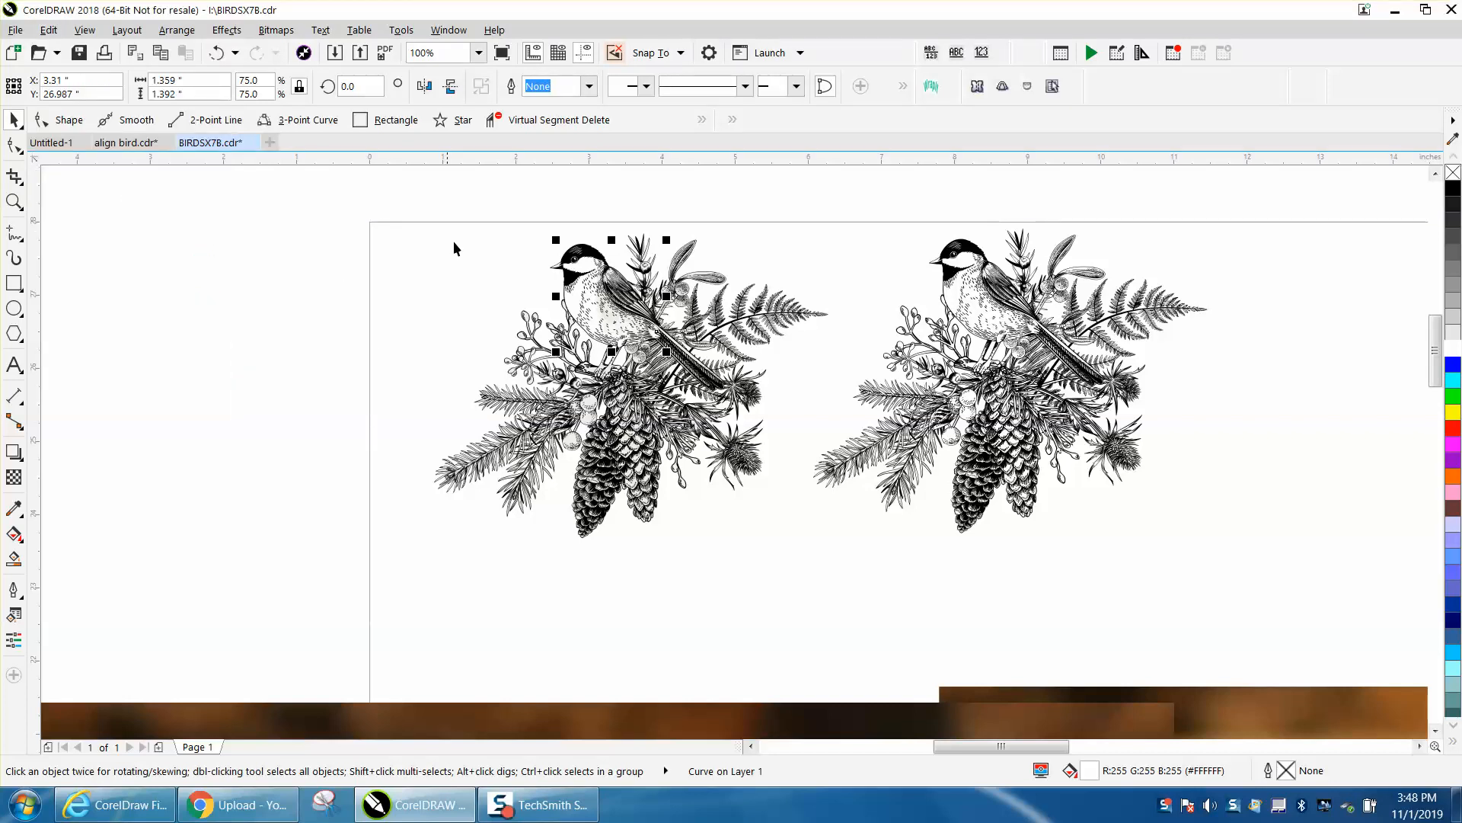
{"action": "left_click", "coordinate": [217, 53]}
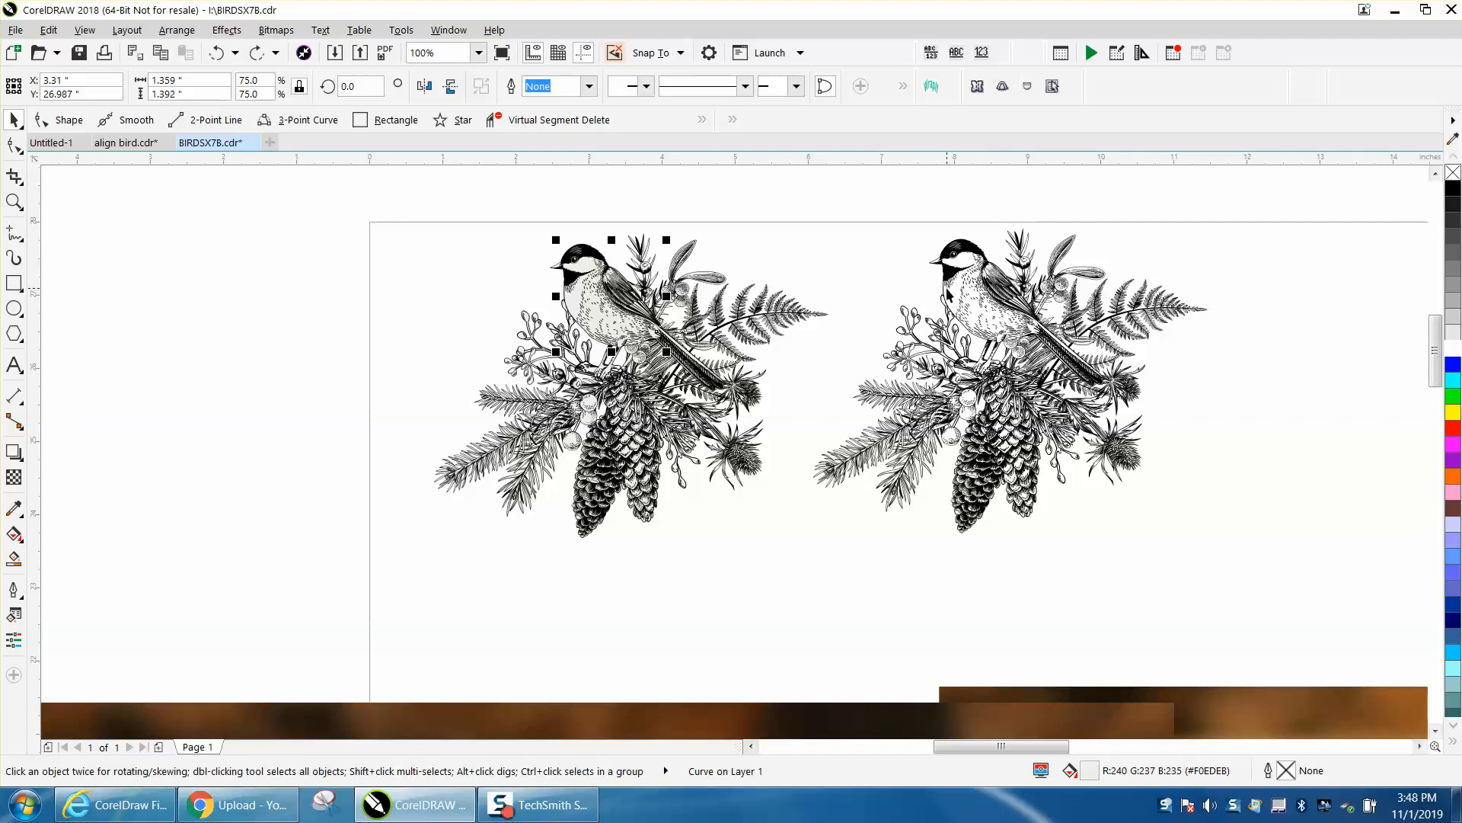
Step: Examine the pinecone scales in the first engraving photo up close
{"action": "left_click_drag", "start_coordinate": [1437, 347], "coordinate": [1413, 452]}
{"action": "scroll", "coordinate": [819, 446], "scroll_direction": "down", "scroll_amount": 2}
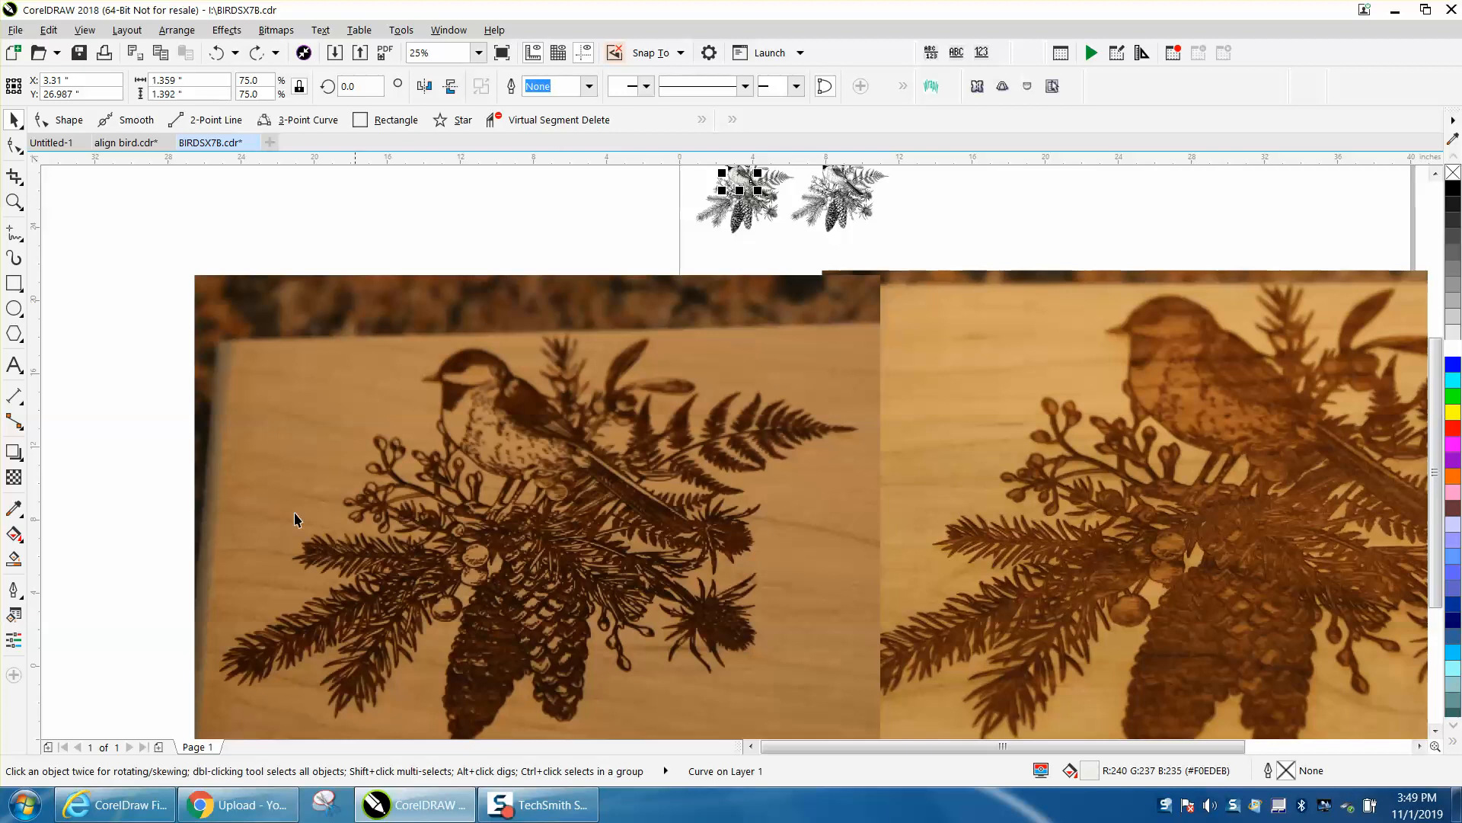
{"action": "left_click", "coordinate": [13, 201]}
{"action": "left_click_drag", "start_coordinate": [508, 591], "coordinate": [679, 675]}
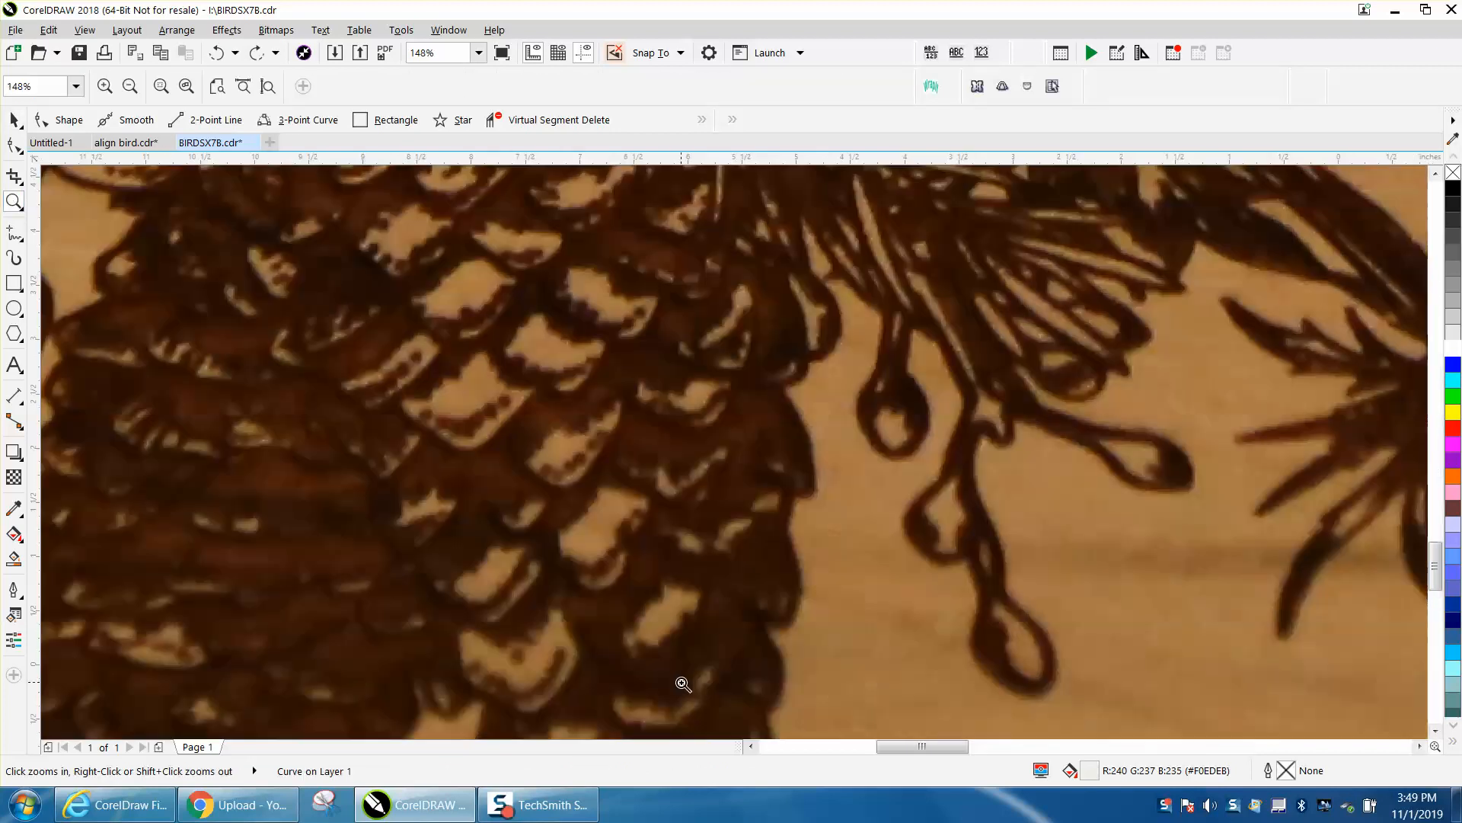
{"action": "right_click", "coordinate": [490, 444]}
{"action": "right_click", "coordinate": [424, 503]}
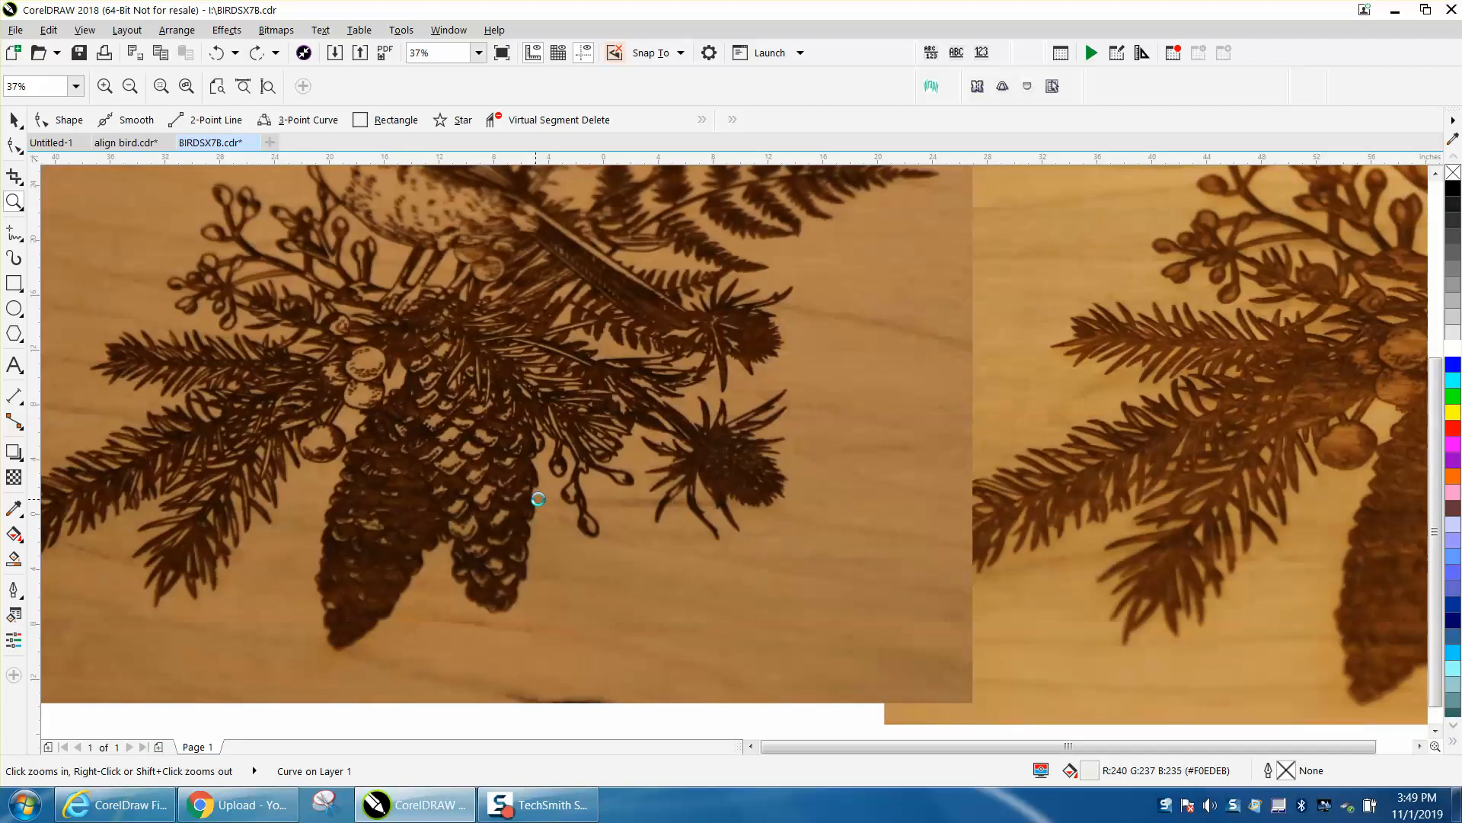
Step: Examine the pinecone scales and their white areas in the second bird drawing for comparison with the engraving
{"action": "right_click", "coordinate": [539, 496]}
{"action": "right_click", "coordinate": [698, 482]}
{"action": "right_click", "coordinate": [642, 450]}
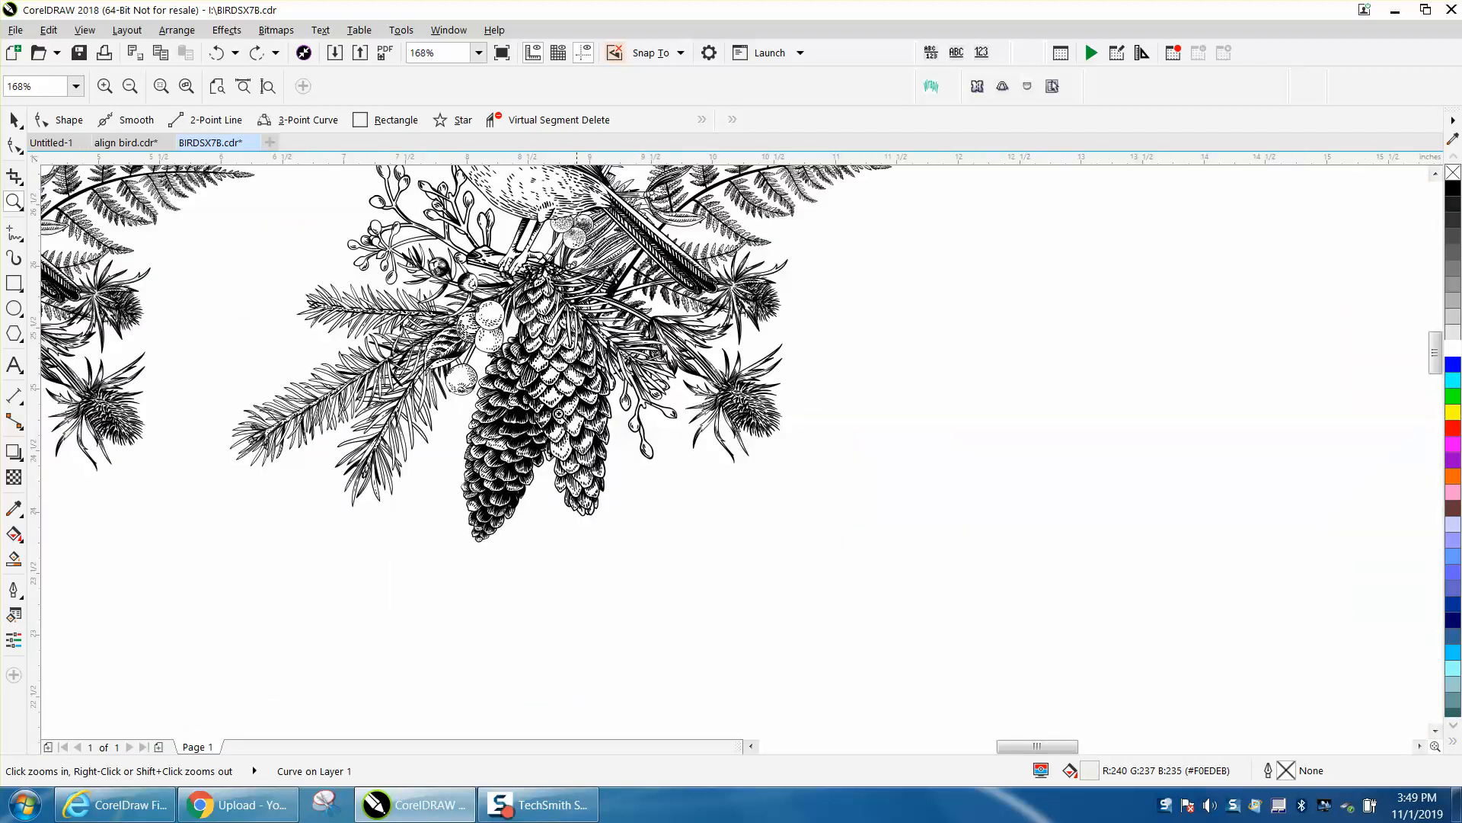
{"action": "left_click_drag", "start_coordinate": [466, 430], "coordinate": [626, 520]}
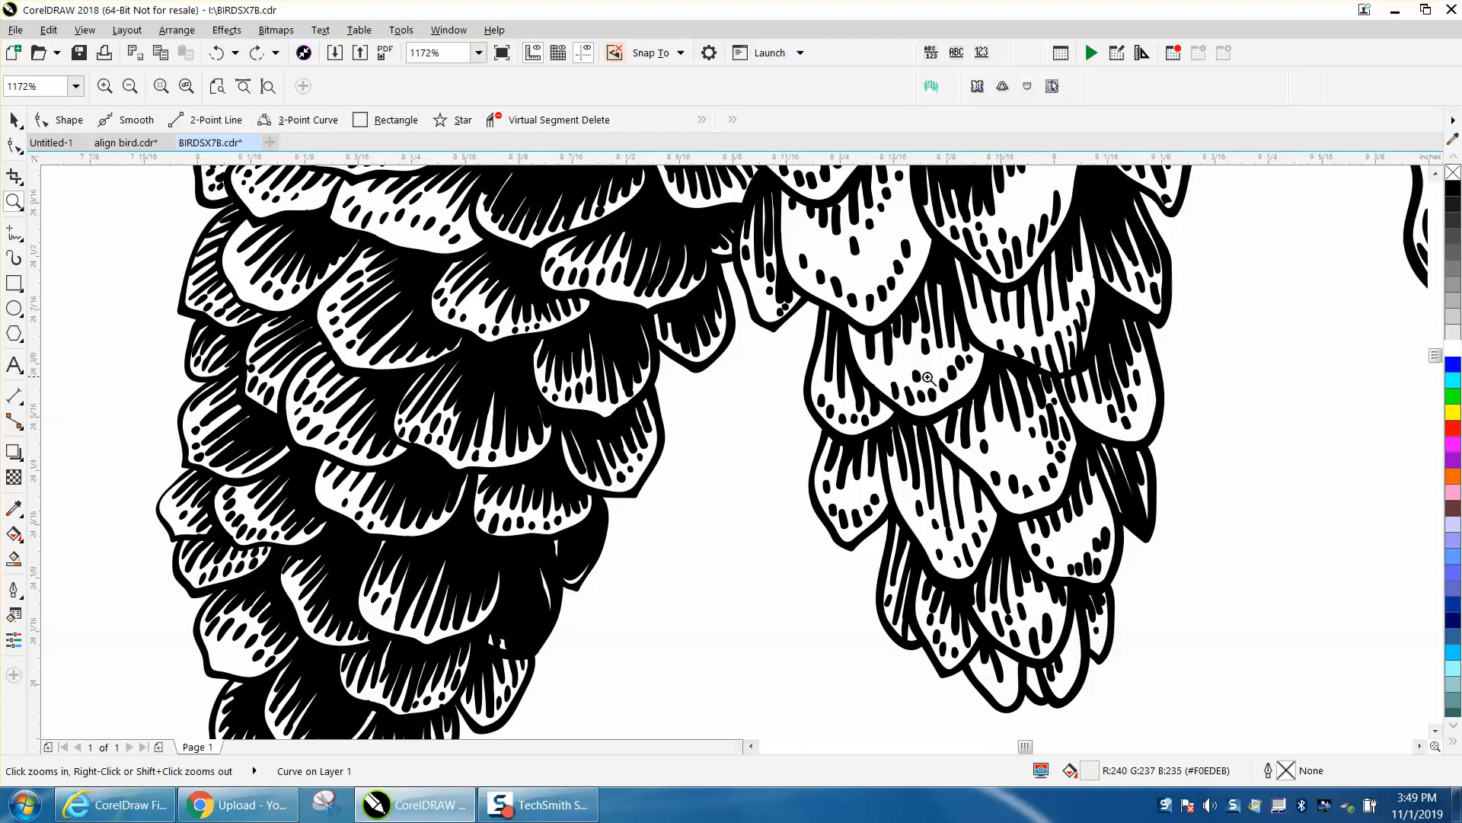
{"action": "scroll", "coordinate": [929, 376], "scroll_direction": "down", "scroll_amount": 3}
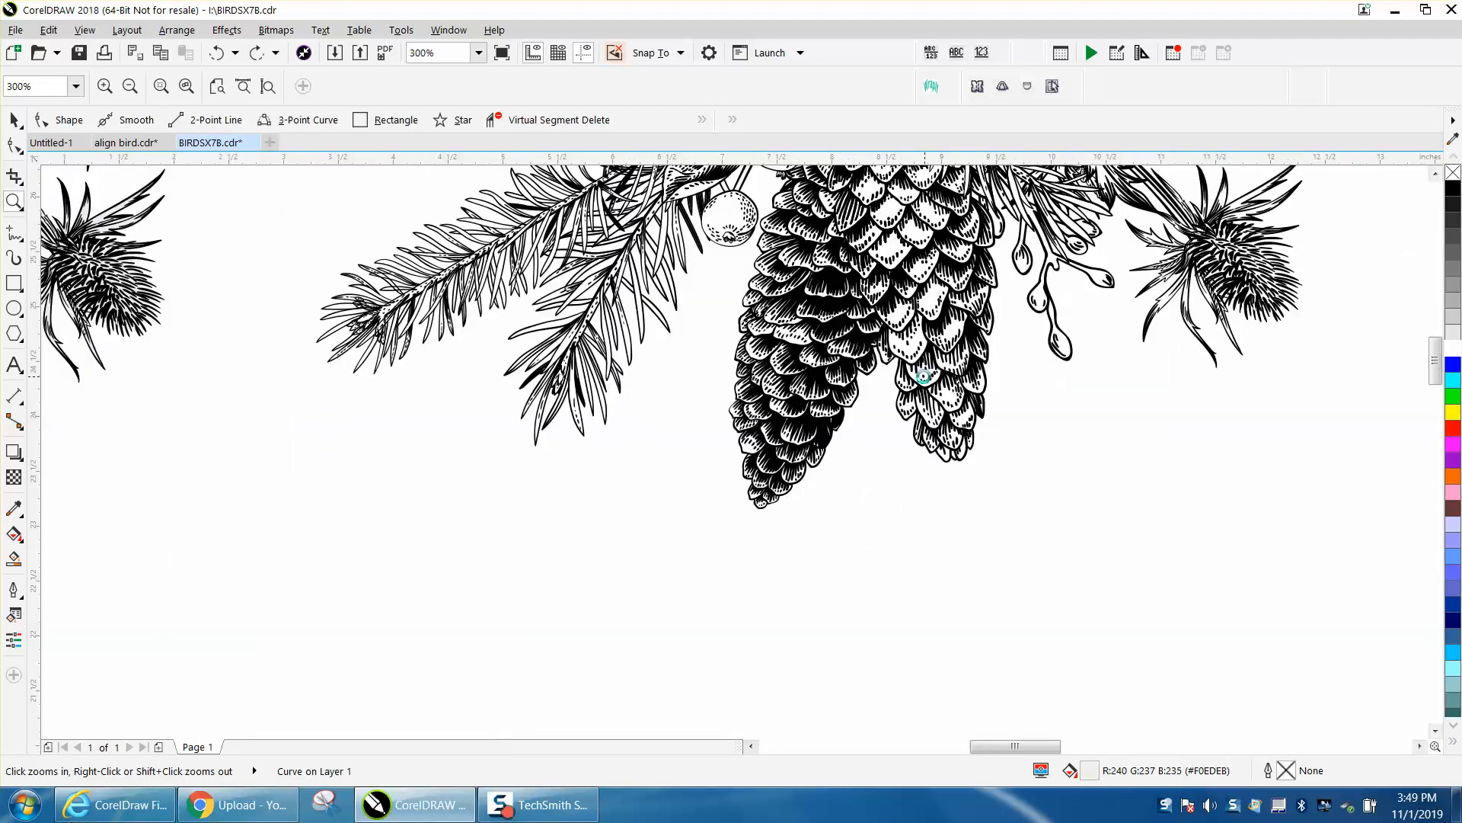
Step: Recheck the lower pinecone details in the first engraving photo and return to an overview of both photos and drawings
{"action": "scroll", "coordinate": [923, 374], "scroll_direction": "down", "scroll_amount": 1}
{"action": "scroll", "coordinate": [923, 375], "scroll_direction": "down", "scroll_amount": 2}
{"action": "scroll", "coordinate": [923, 375], "scroll_direction": "down", "scroll_amount": 10}
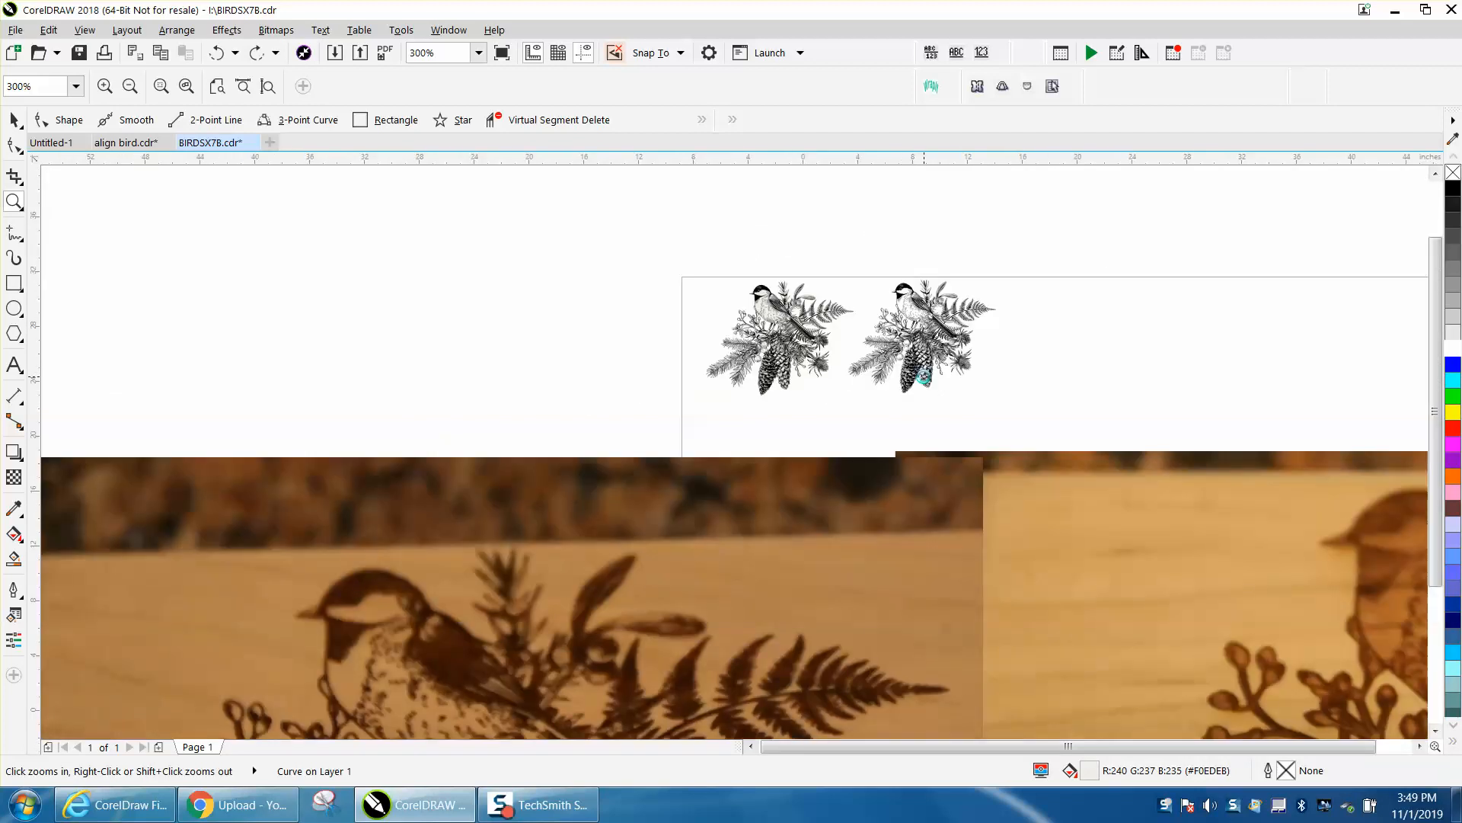
{"action": "left_click_drag", "start_coordinate": [784, 531], "coordinate": [859, 565]}
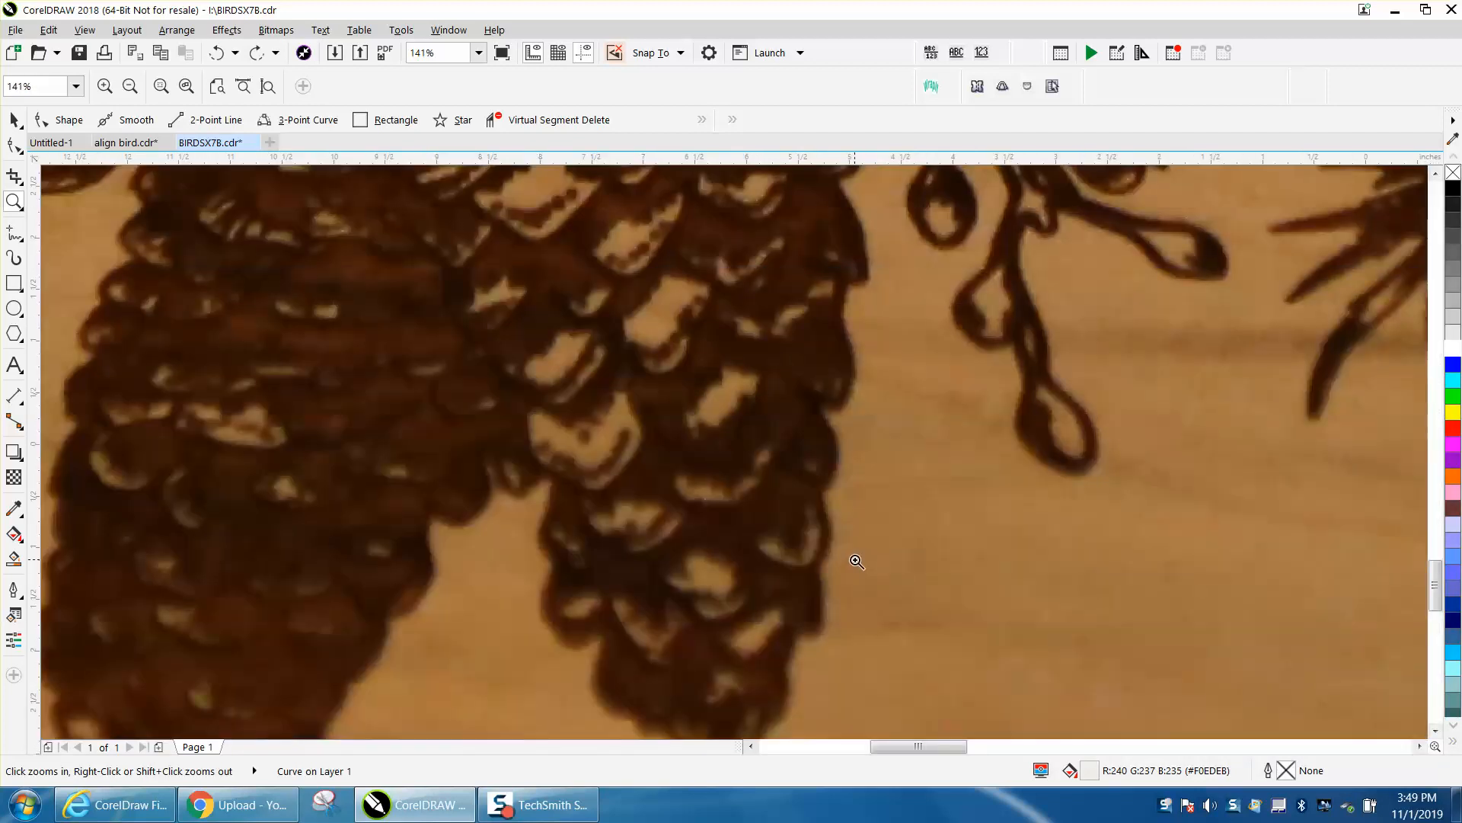
{"action": "scroll", "coordinate": [816, 522], "scroll_direction": "down", "scroll_amount": 4}
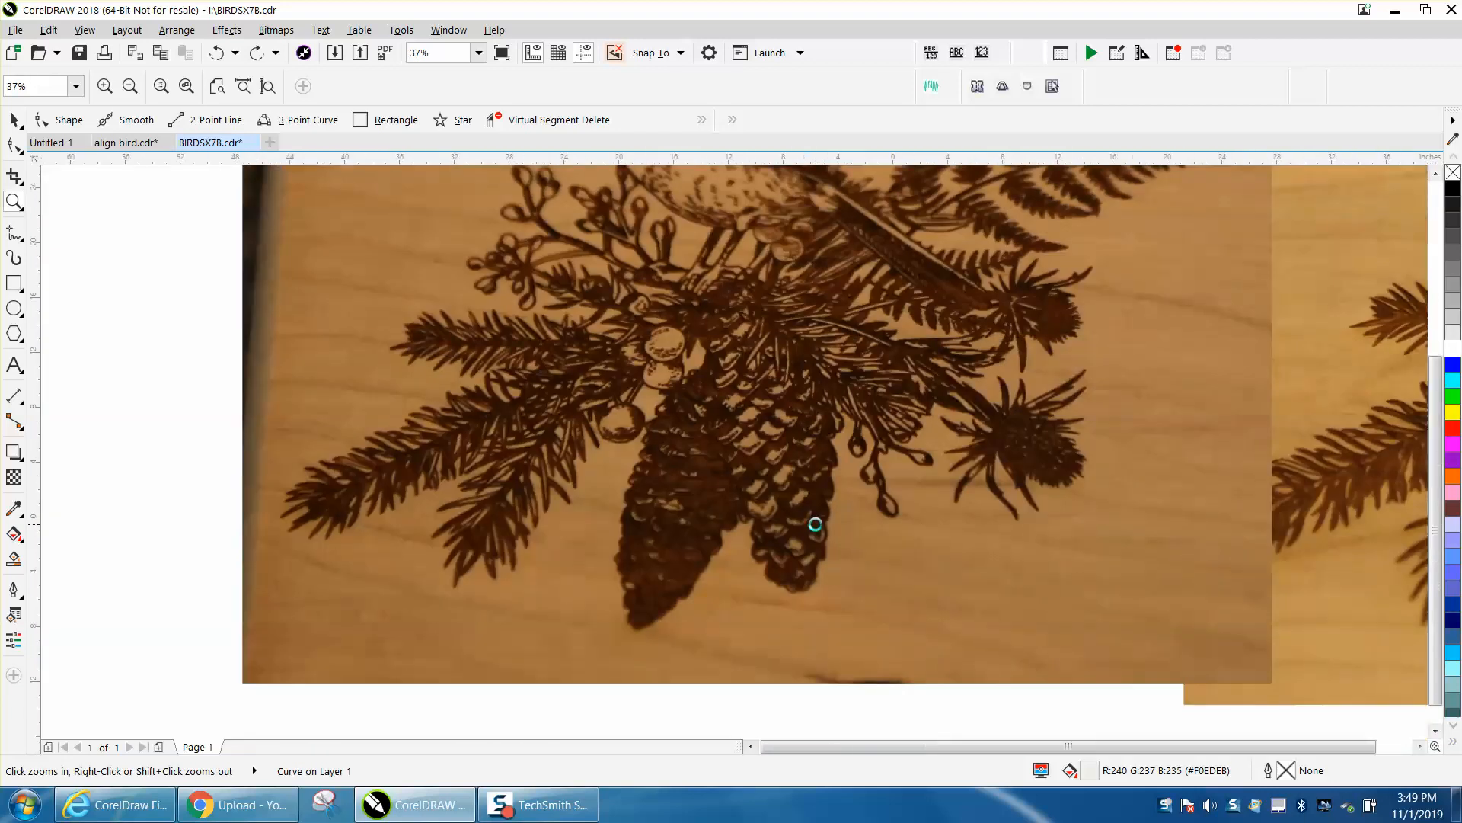
{"action": "scroll", "coordinate": [815, 522], "scroll_direction": "down", "scroll_amount": 2}
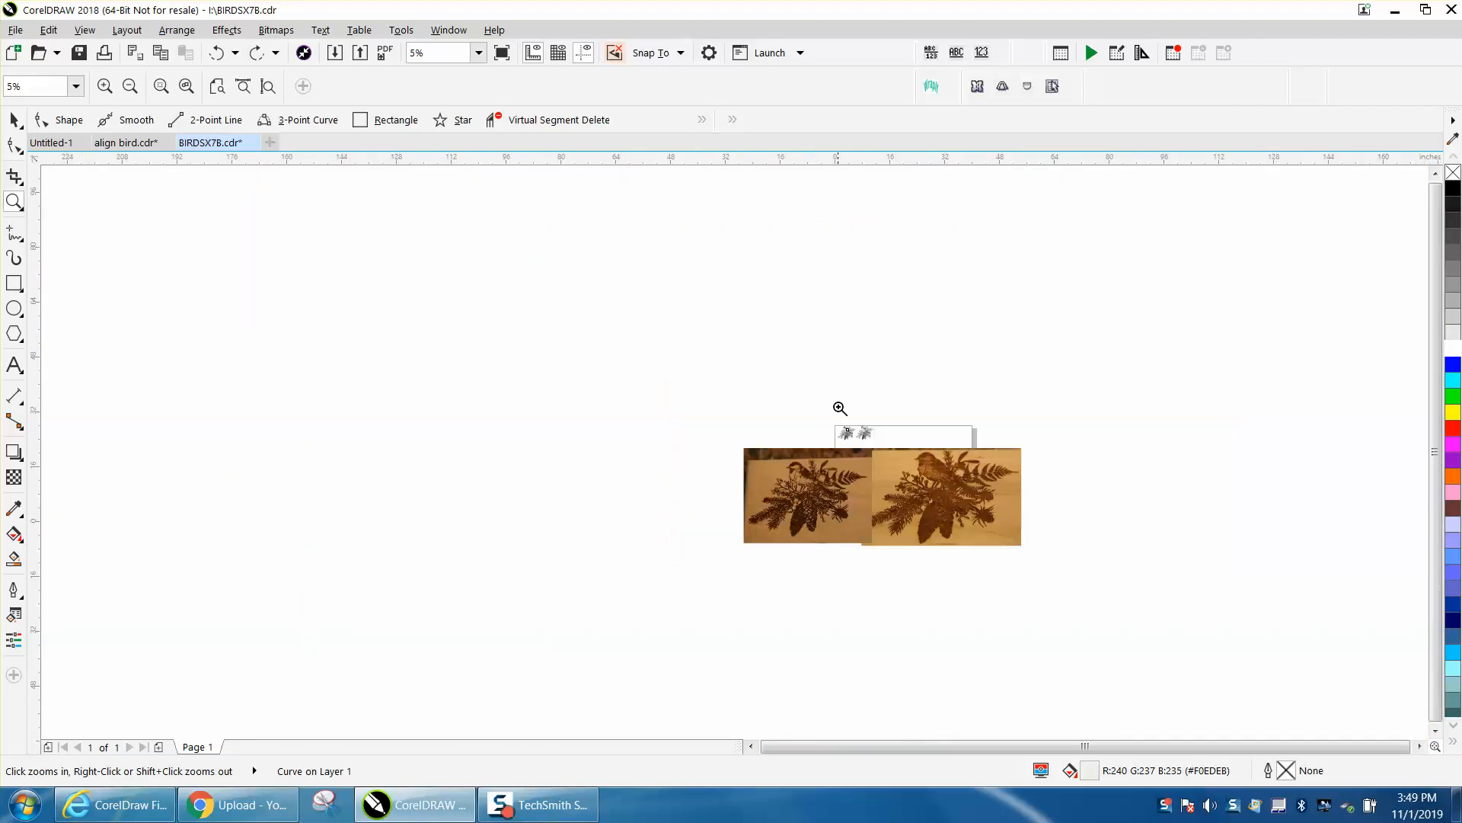